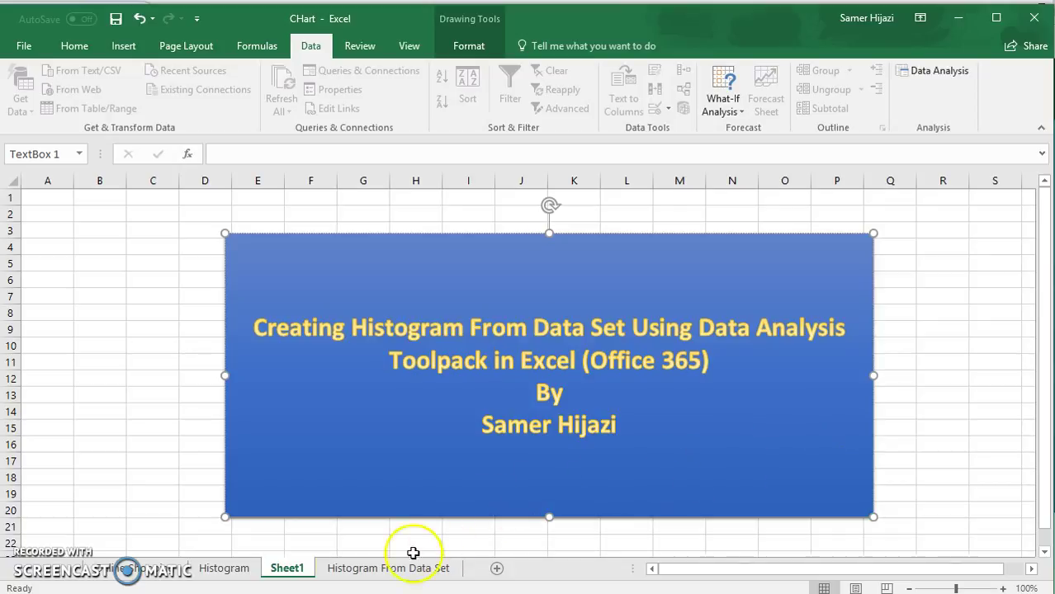
- Open the Histogram From Data Set sheet and look through the client age list down to the summary labels
left_click(360, 568)
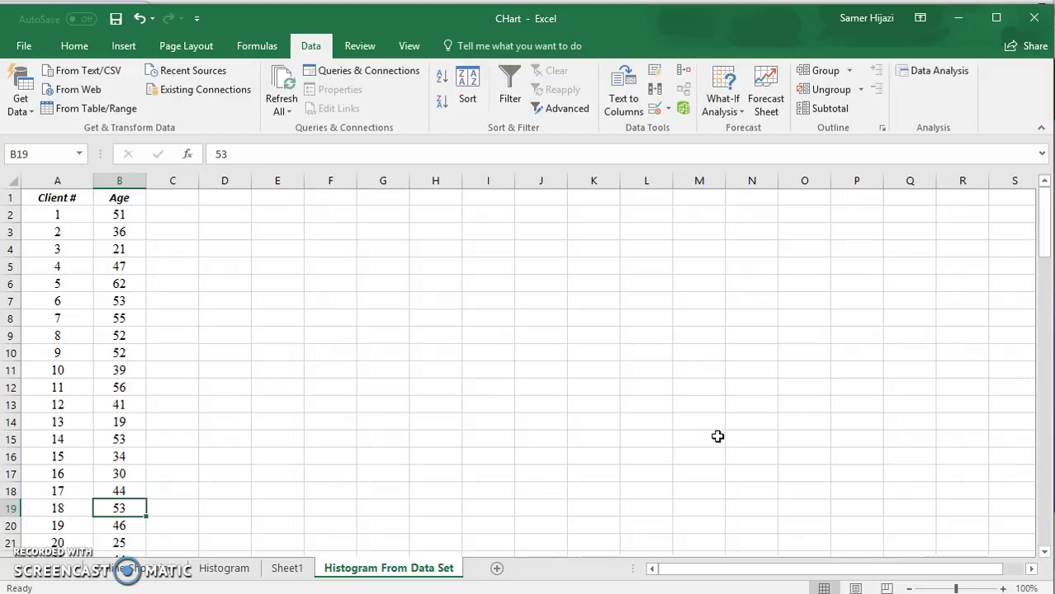
left_click_drag(1044, 213, 1047, 510)
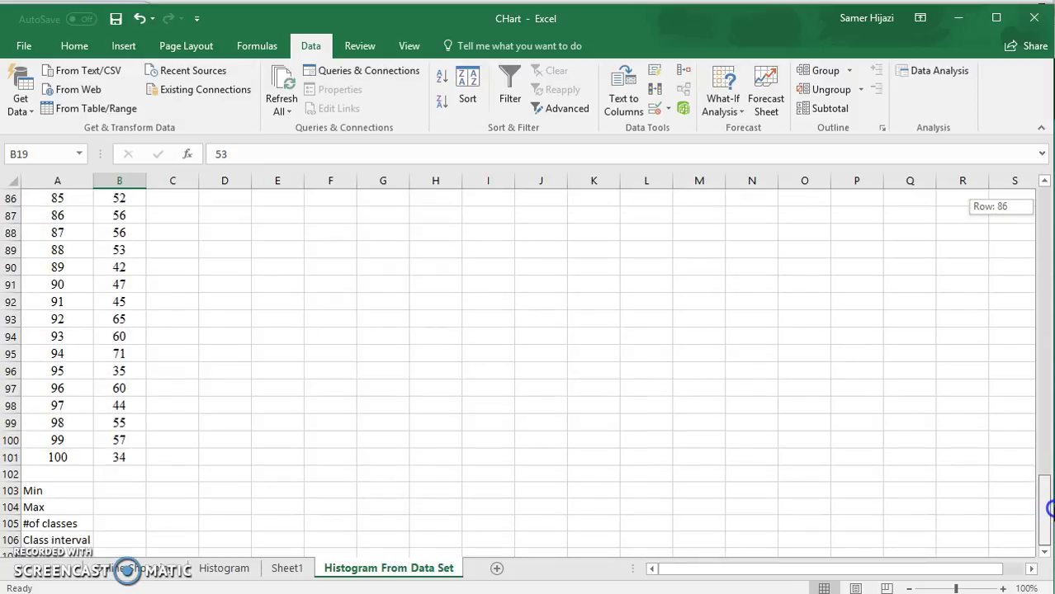
left_click_drag(1047, 510, 1046, 192)
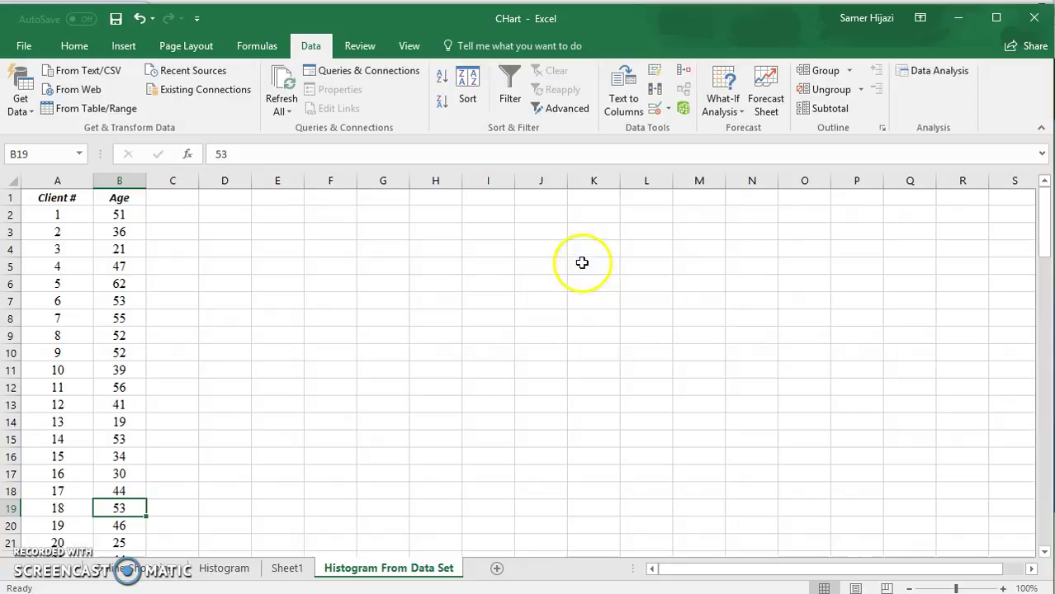
left_click(1045, 211)
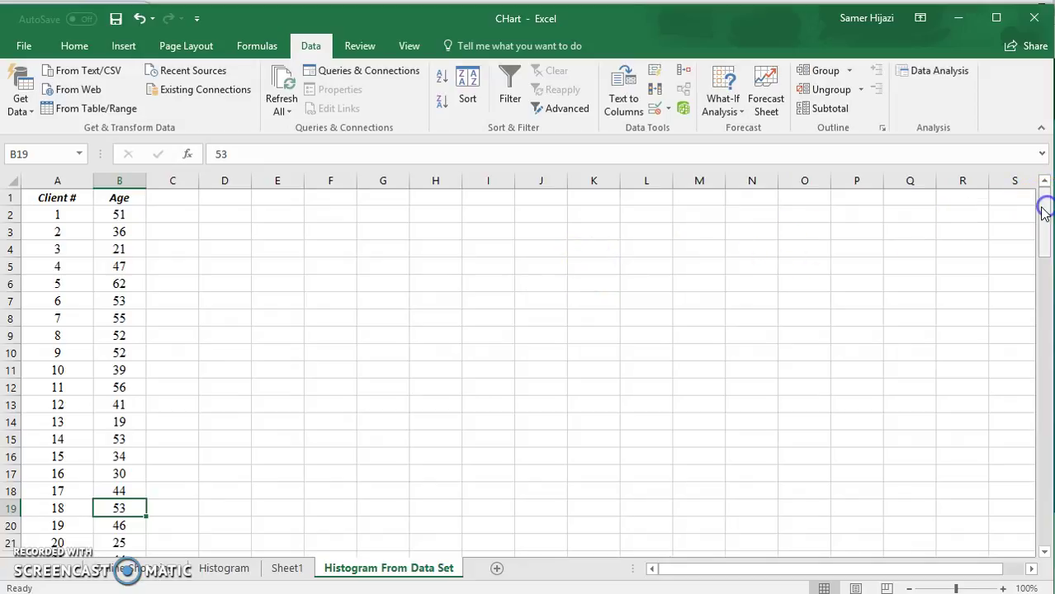
left_click_drag(1044, 211, 1046, 189)
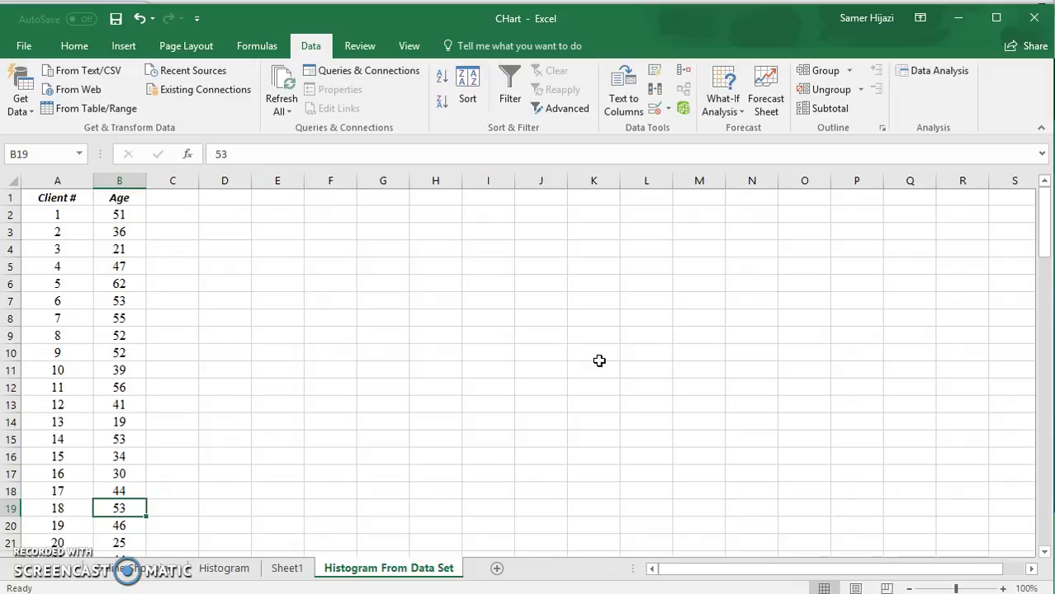
- Enter 7 as the number of classes in cell B105
left_click_drag(1044, 203, 1045, 506)
left_click(120, 524)
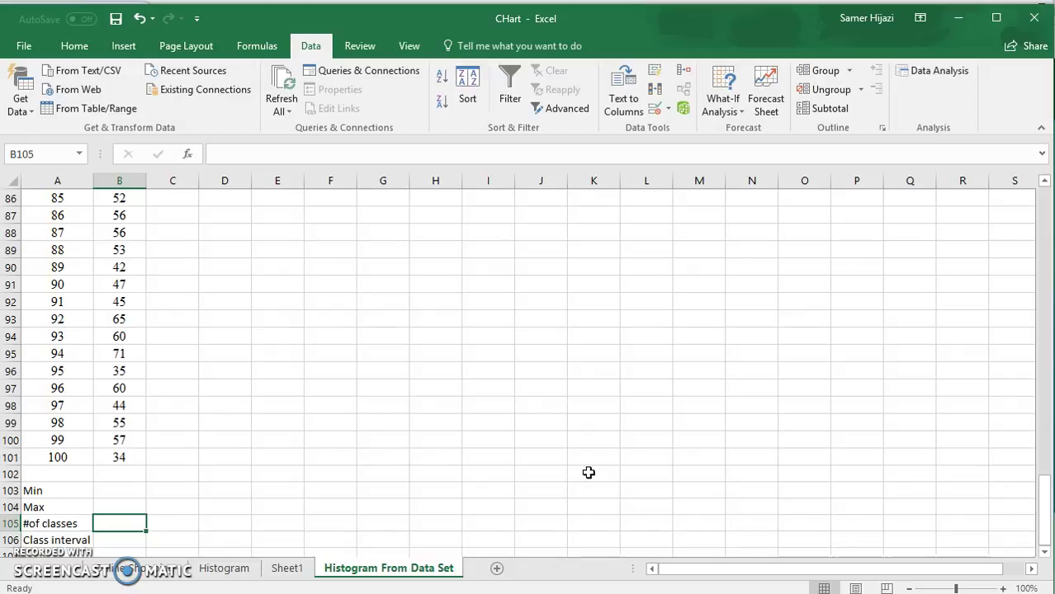
key("Up")
key("Up")
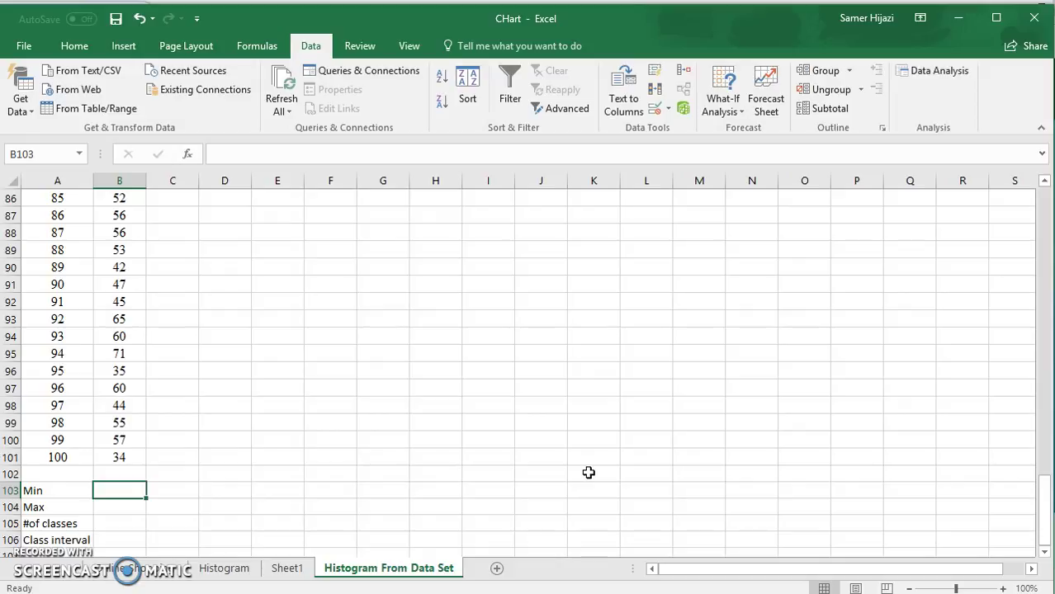
key("Down")
key("Down")
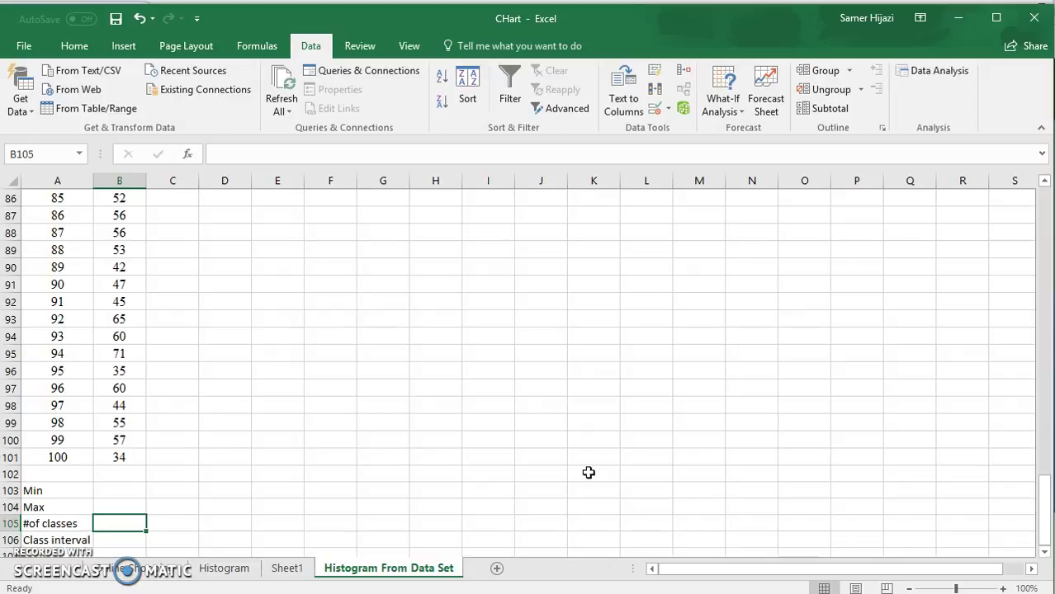
type("7")
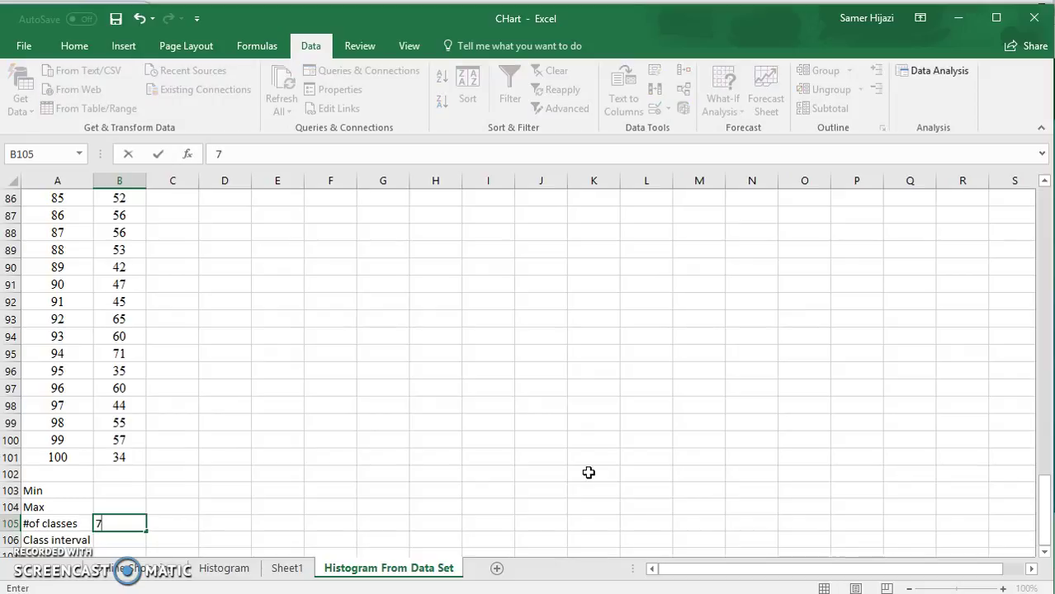
key("Return")
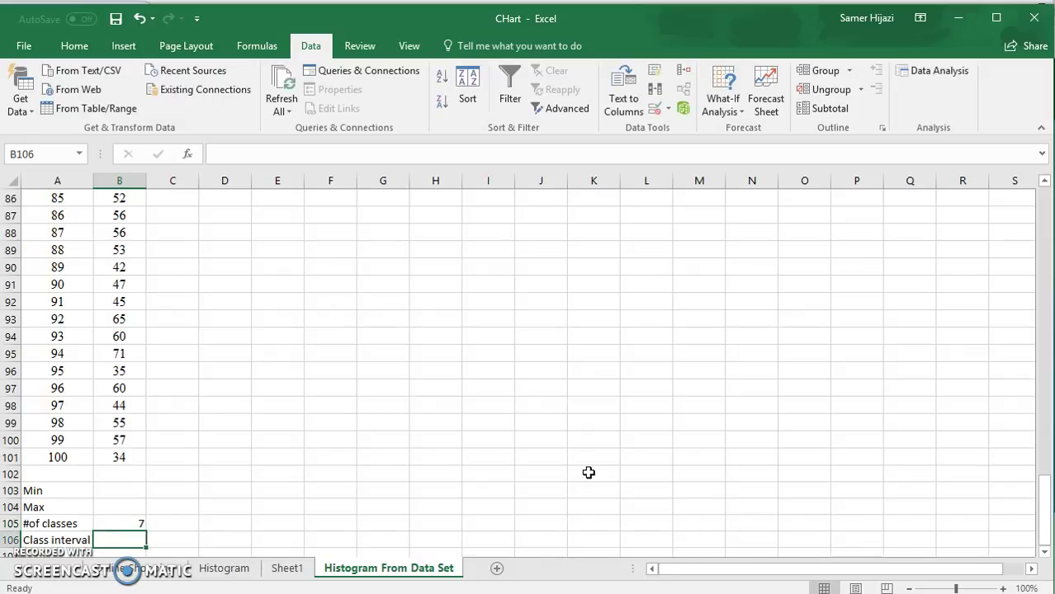
- Calculate the minimum age in cell B103 with the formula =MIN(B2:B101)
key("Up")
key("Up")
key("Up")
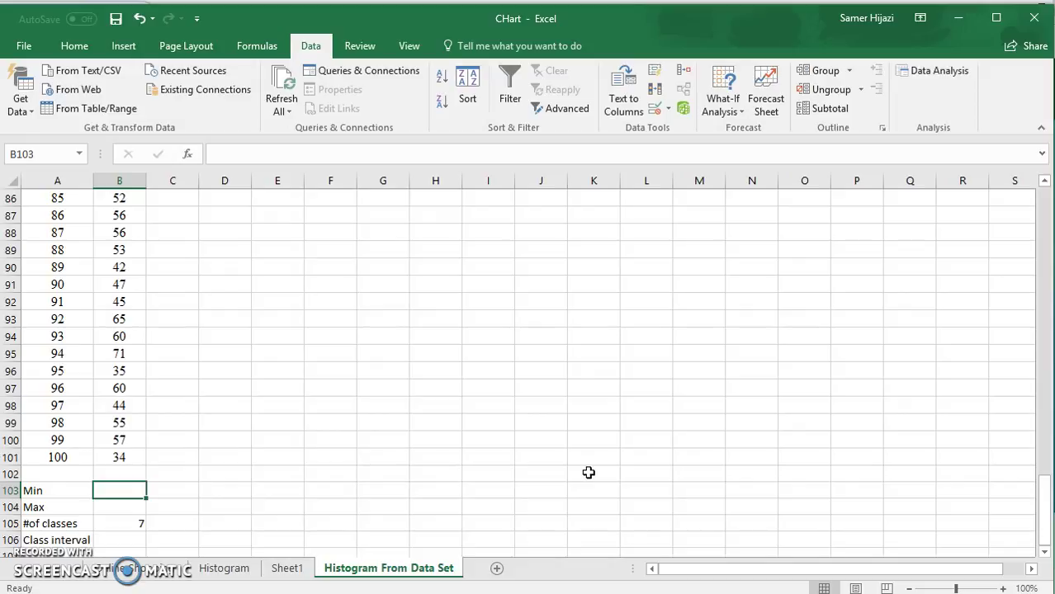
type("=")
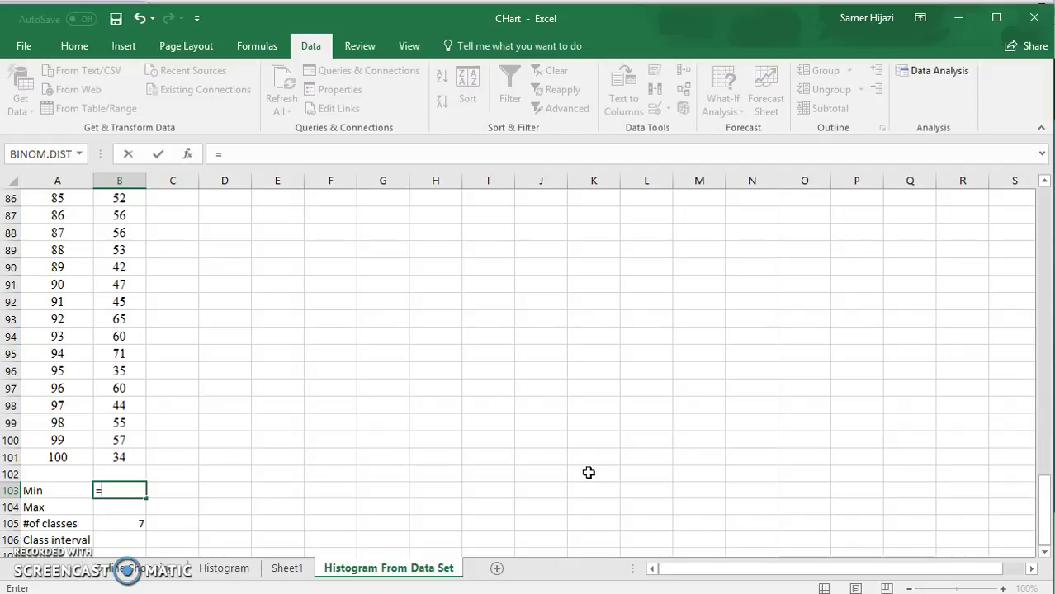
type("min")
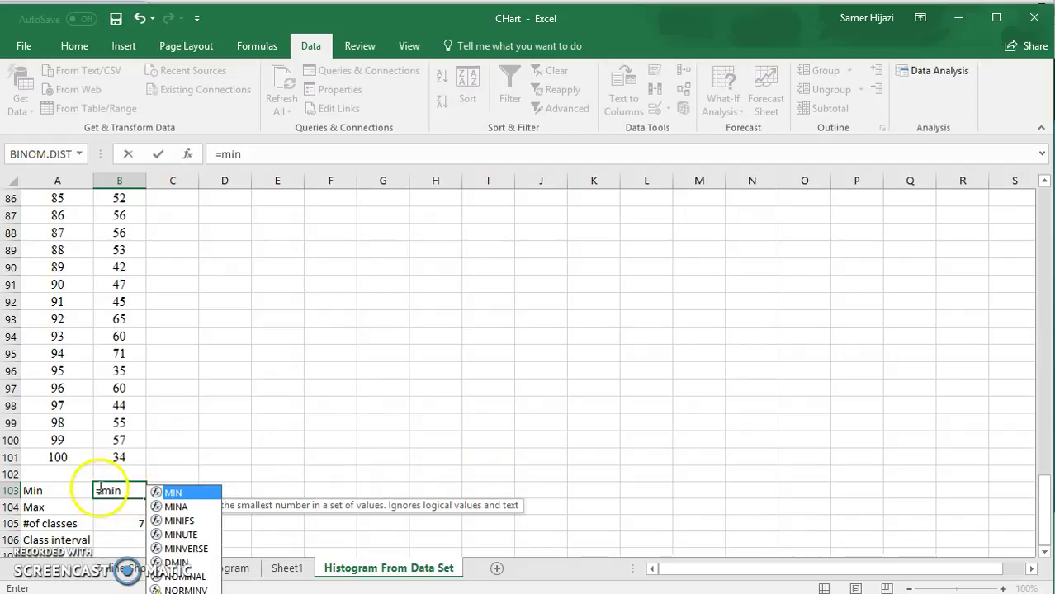
left_click(175, 493)
left_click(175, 494)
left_click(124, 459)
left_click_drag(124, 460, 136, 215)
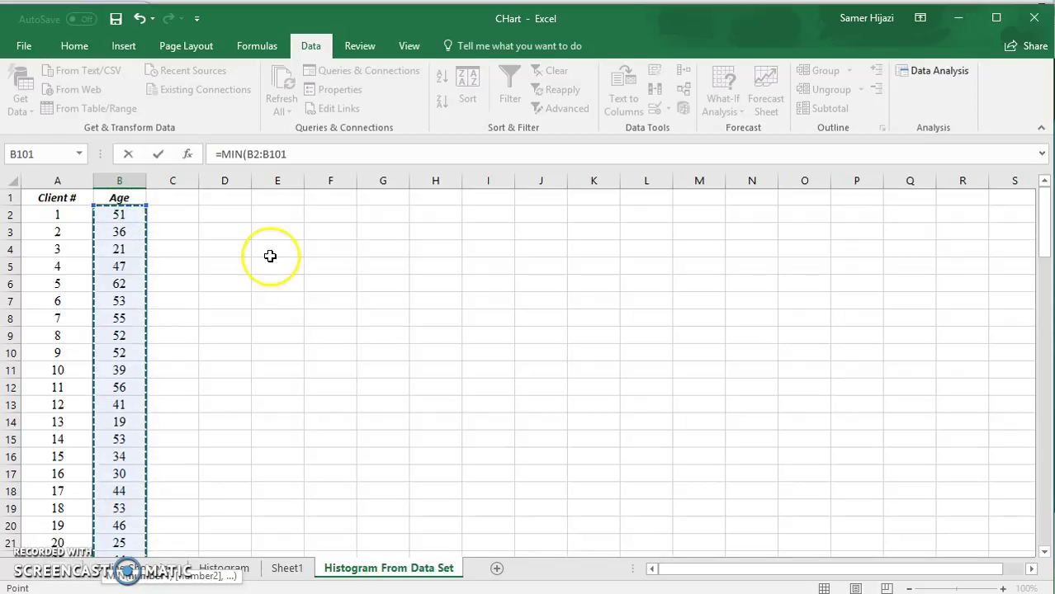
key("Return")
scroll(270, 254, "down", 2)
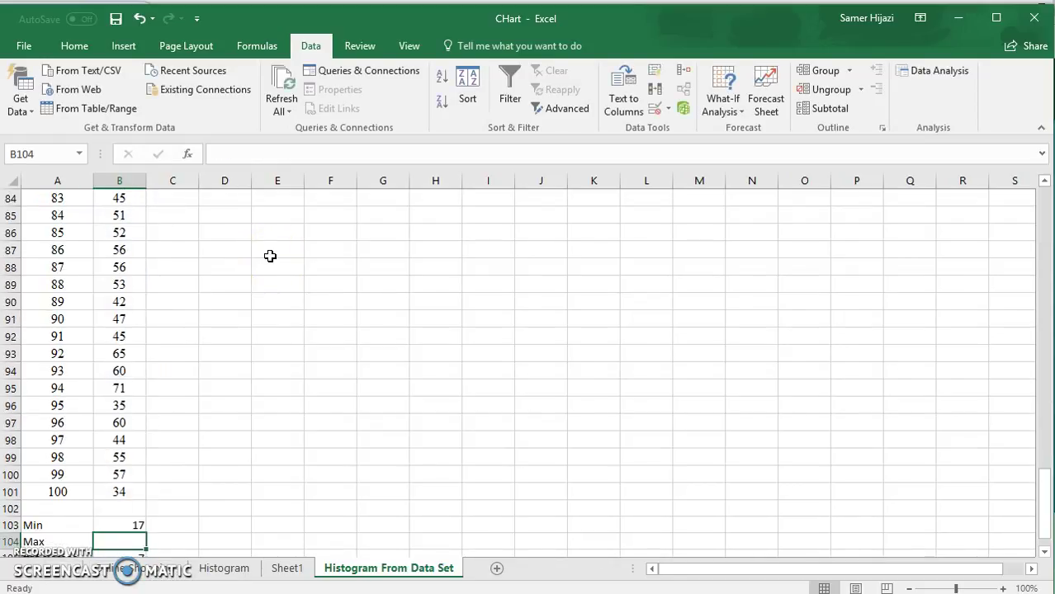
scroll(181, 363, "down", 1)
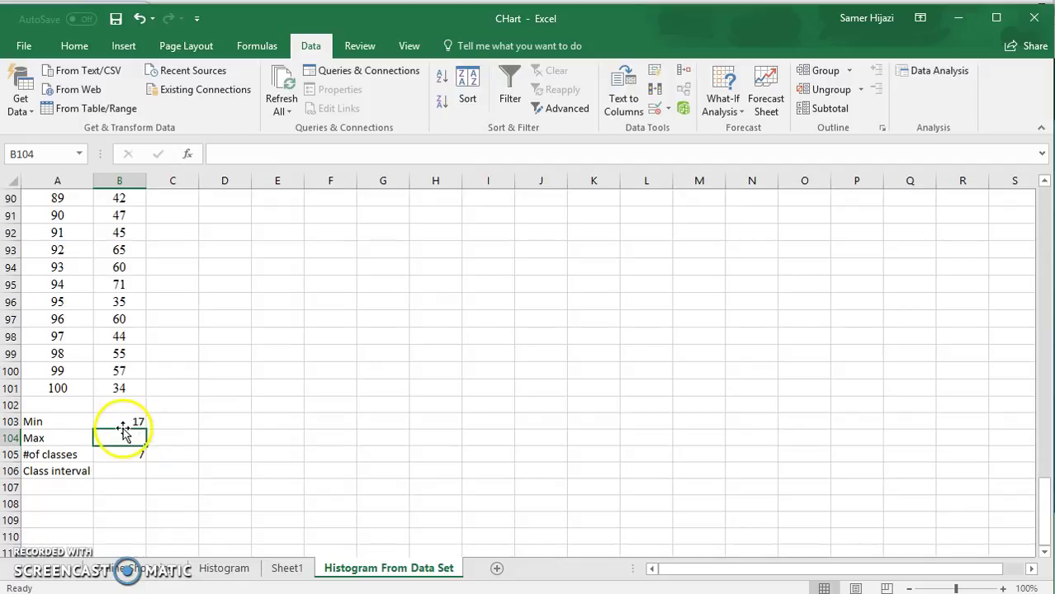
left_click(132, 419)
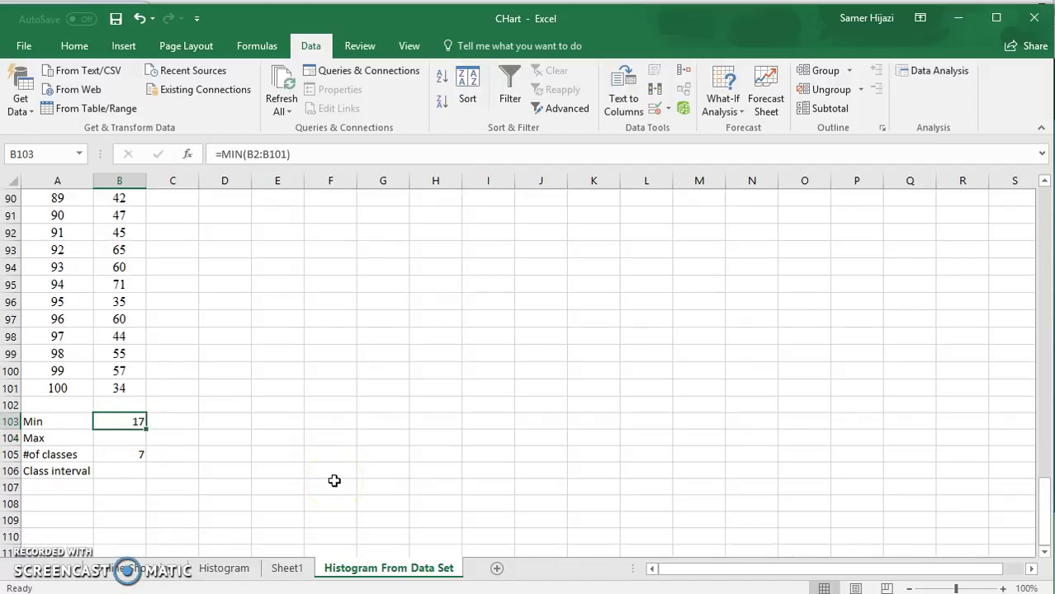
key("Down")
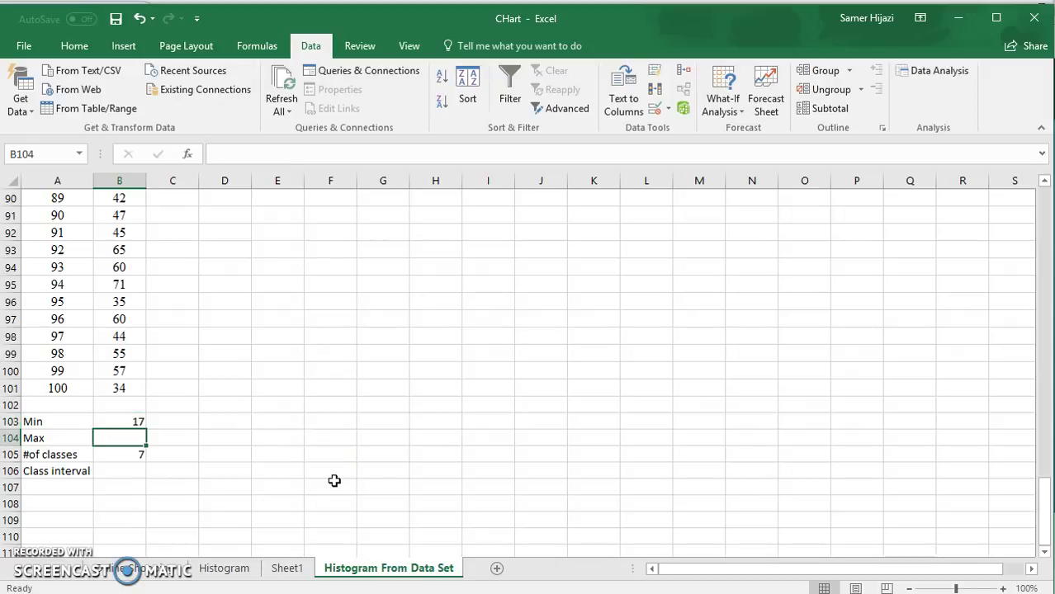
type("=max")
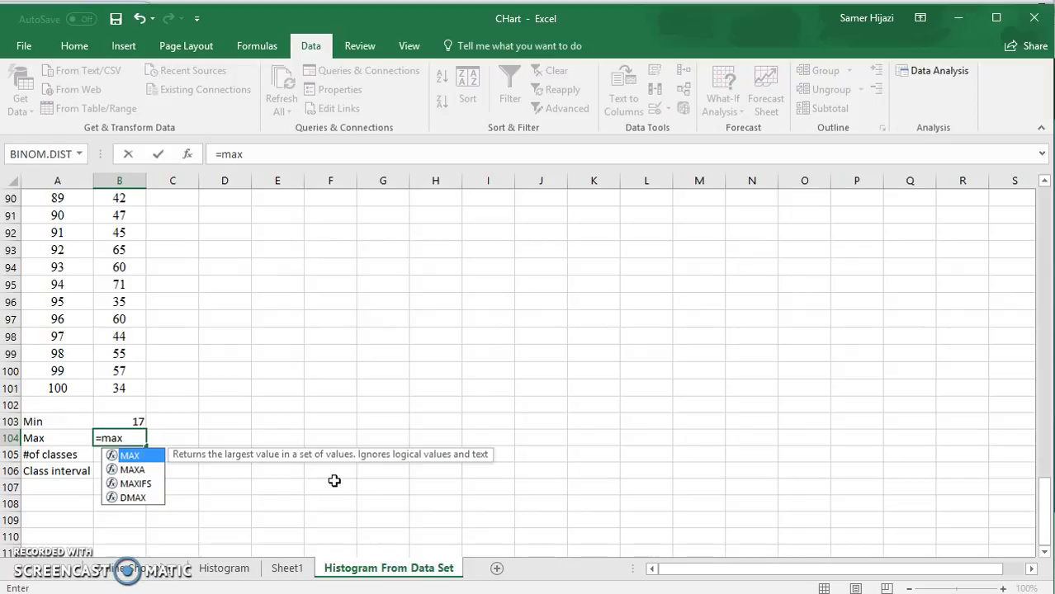
key("Escape")
key("Escape")
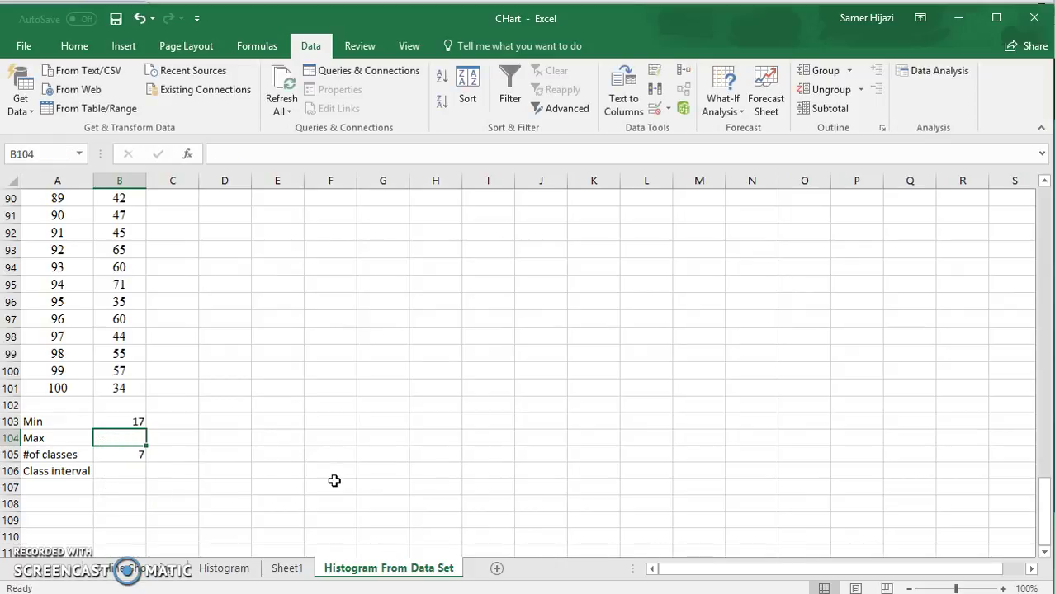
- Make the range in the Min formula in B103 absolute, giving =MIN($B$2:$B$101)
key("Up")
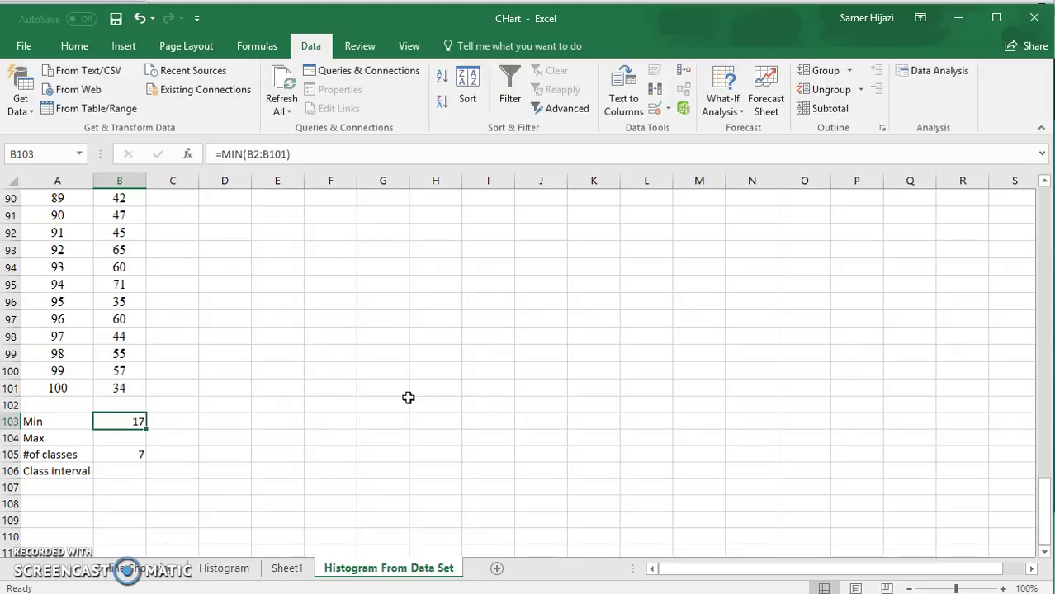
key("F2")
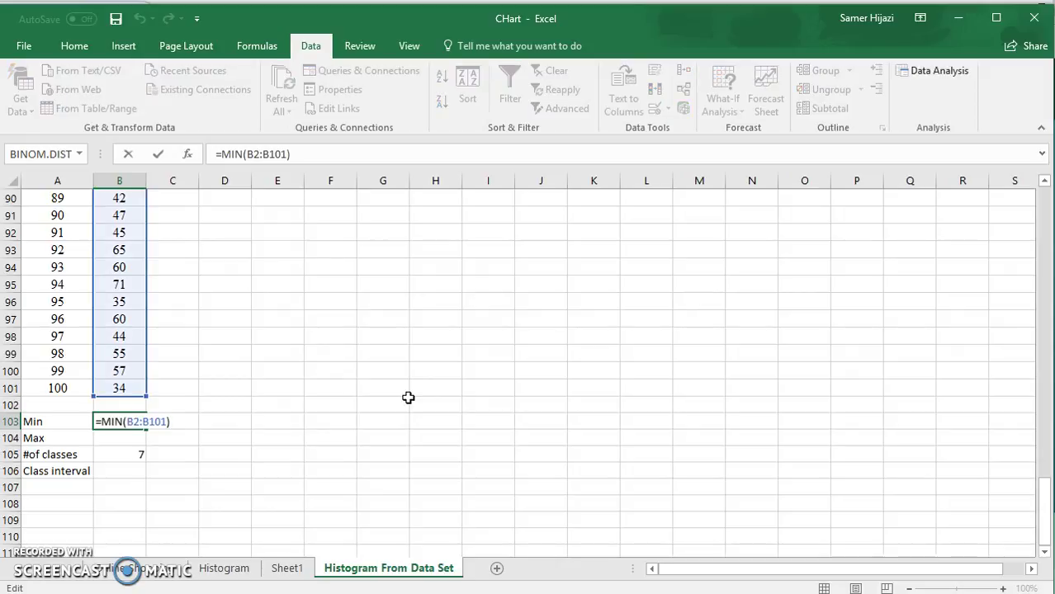
key("Left")
key("Left")
key("Left")
key("Left")
key("Left")
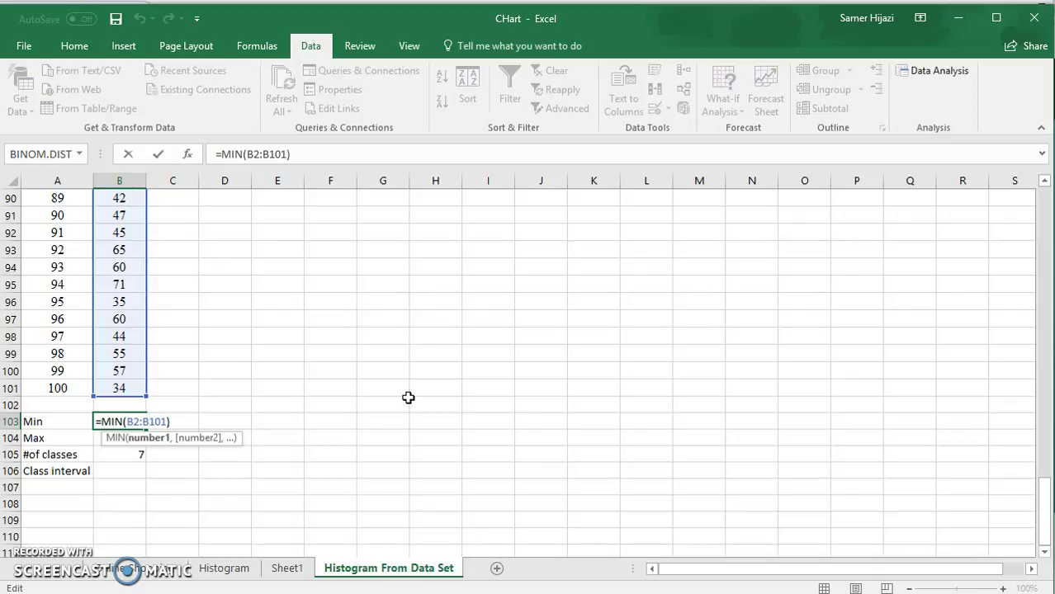
key("F4")
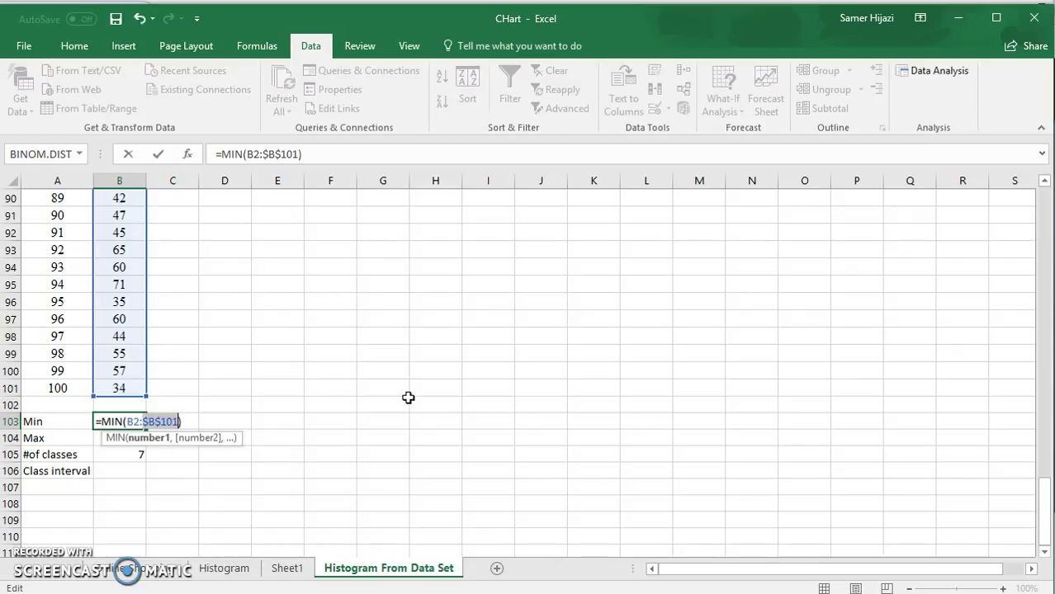
key("Left")
key("Left")
key("Left")
key("Left")
key("Left")
key("Left")
key("Left")
key("Left")
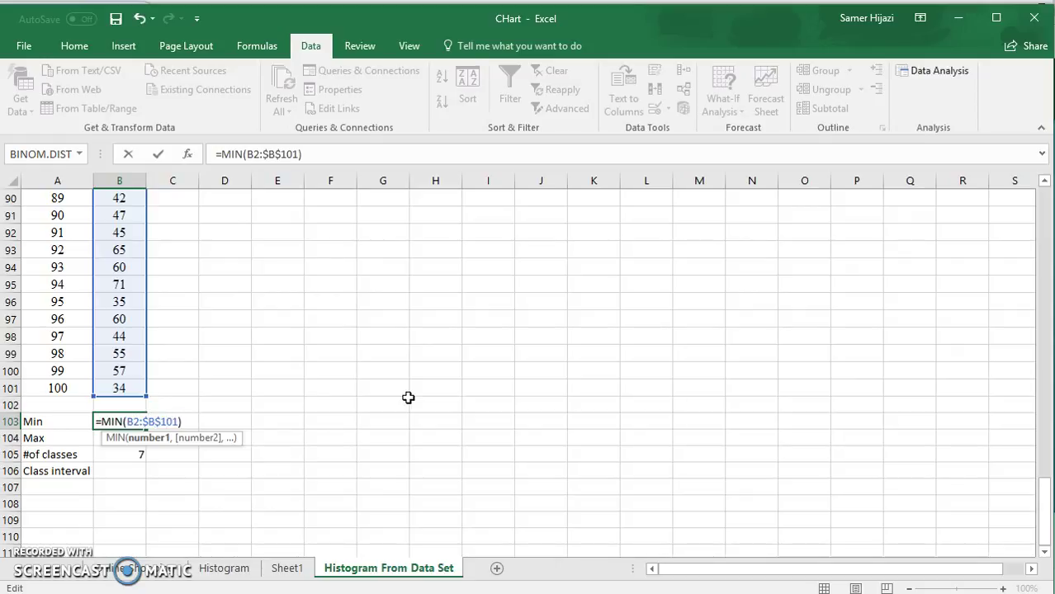
key("F4")
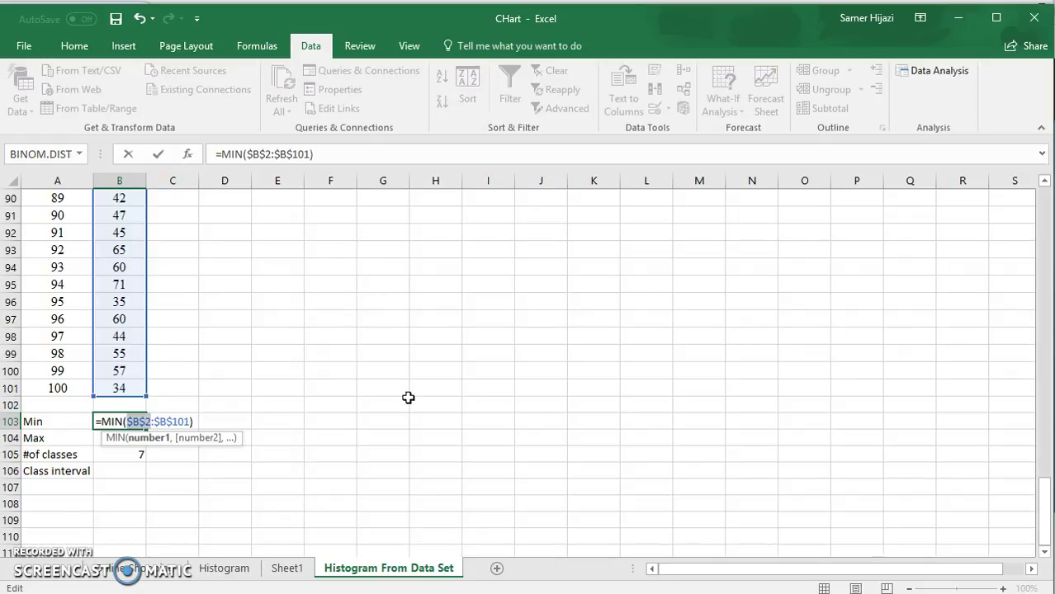
key("Return")
- Copy the Min formula into the Max cell B104 and change its function to MAX, keeping the range $B$2:$B$101
key("Up")
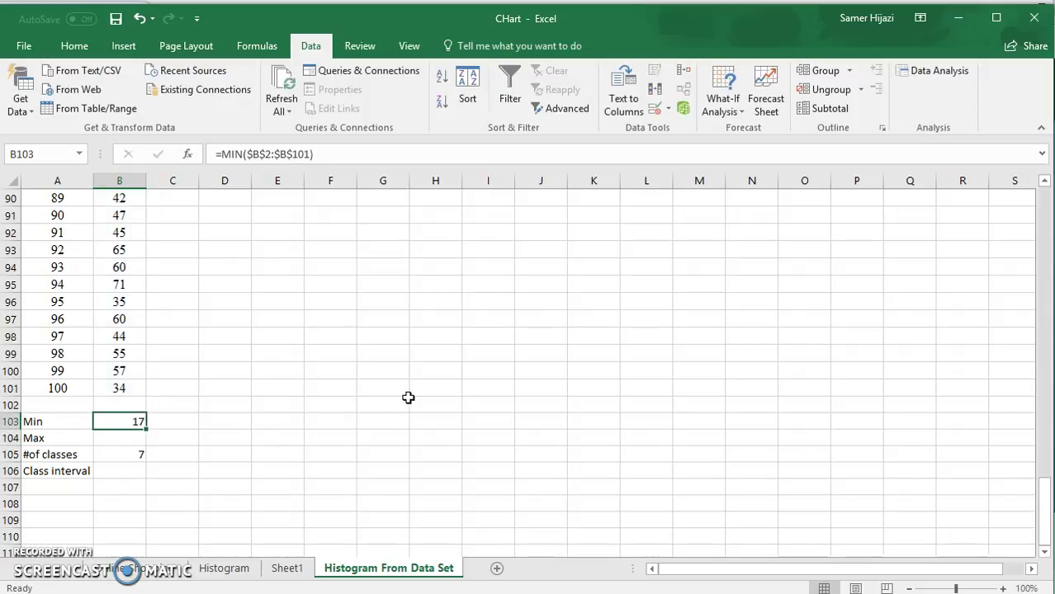
key("ctrl+c")
key("Down")
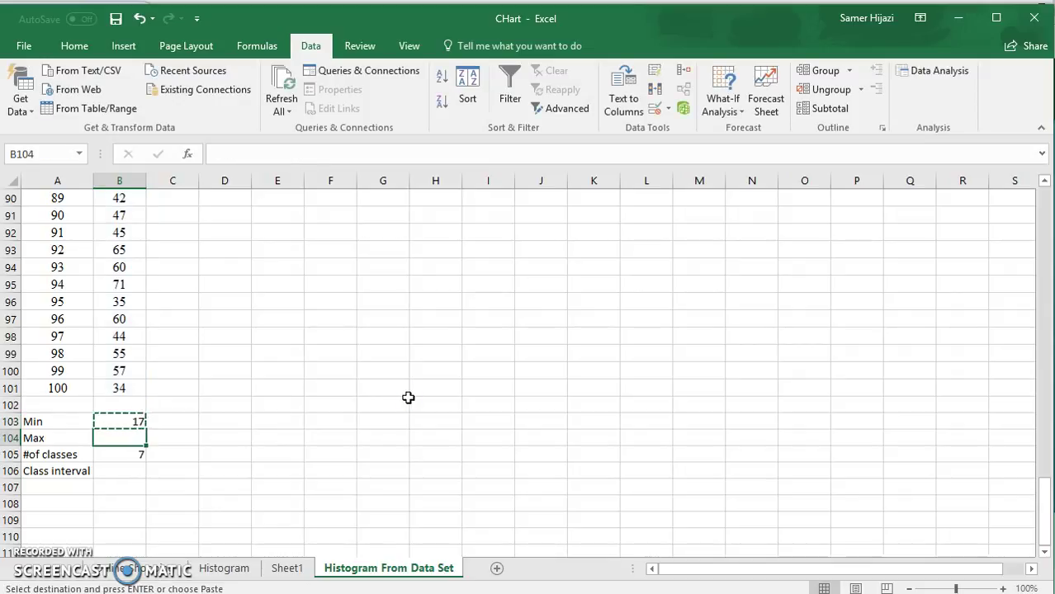
key("ctrl+v")
key("F2")
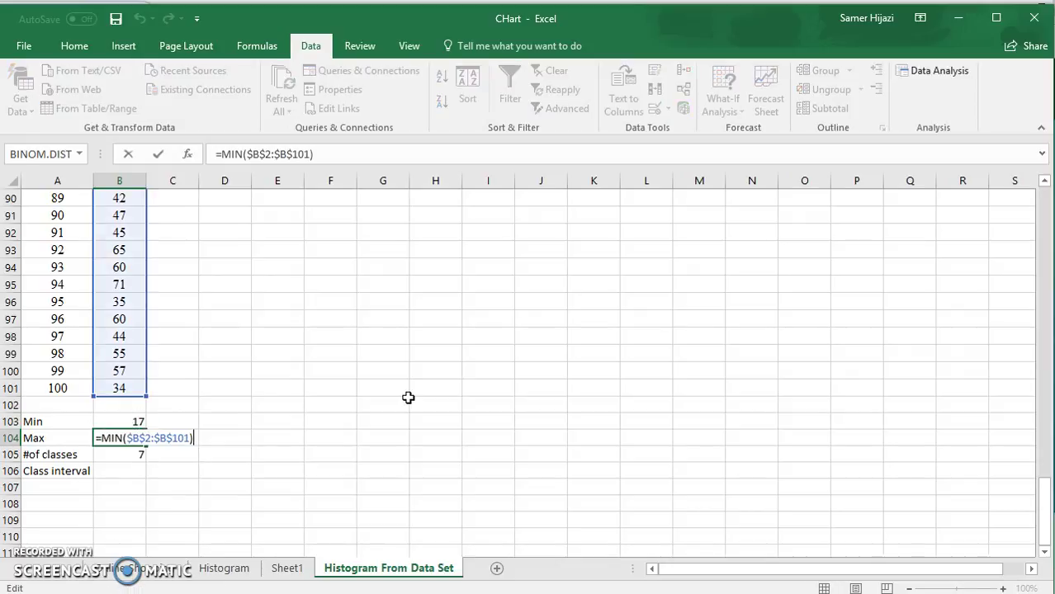
key("Left")
key("Left")
key("Left")
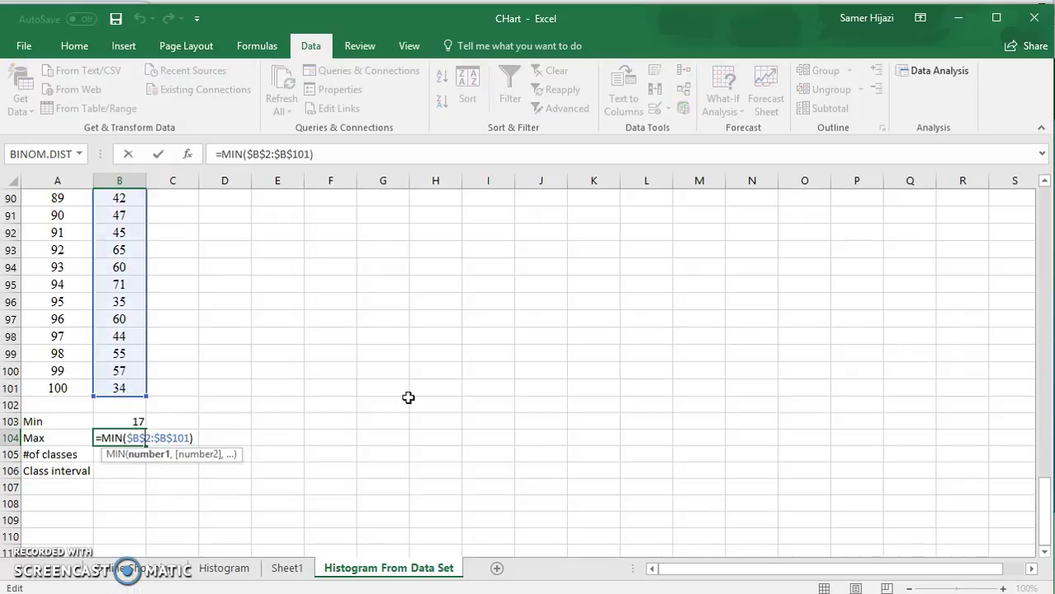
key("BackSpace")
key("BackSpace")
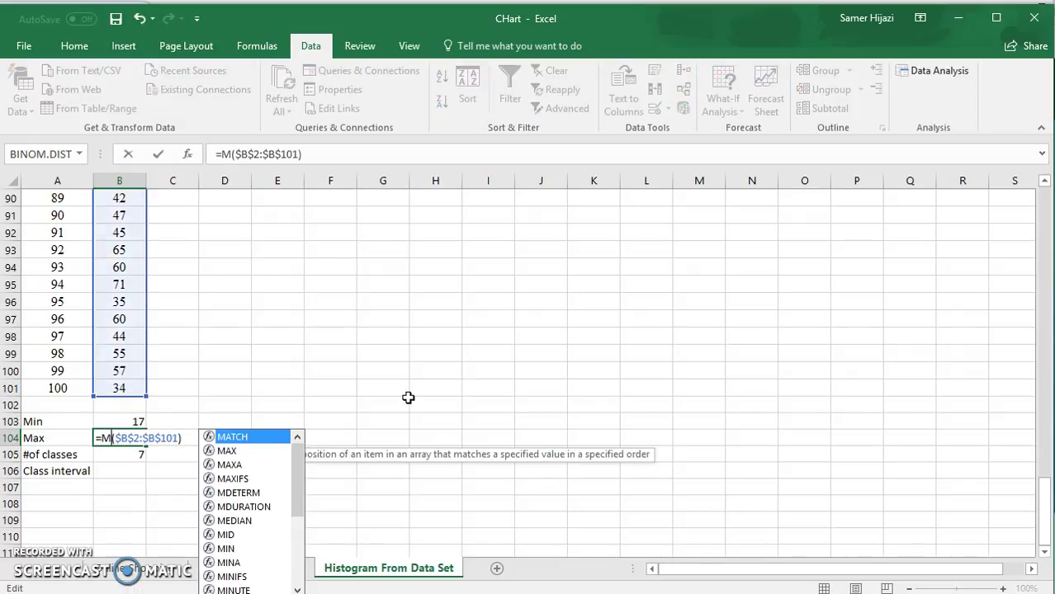
type("ax")
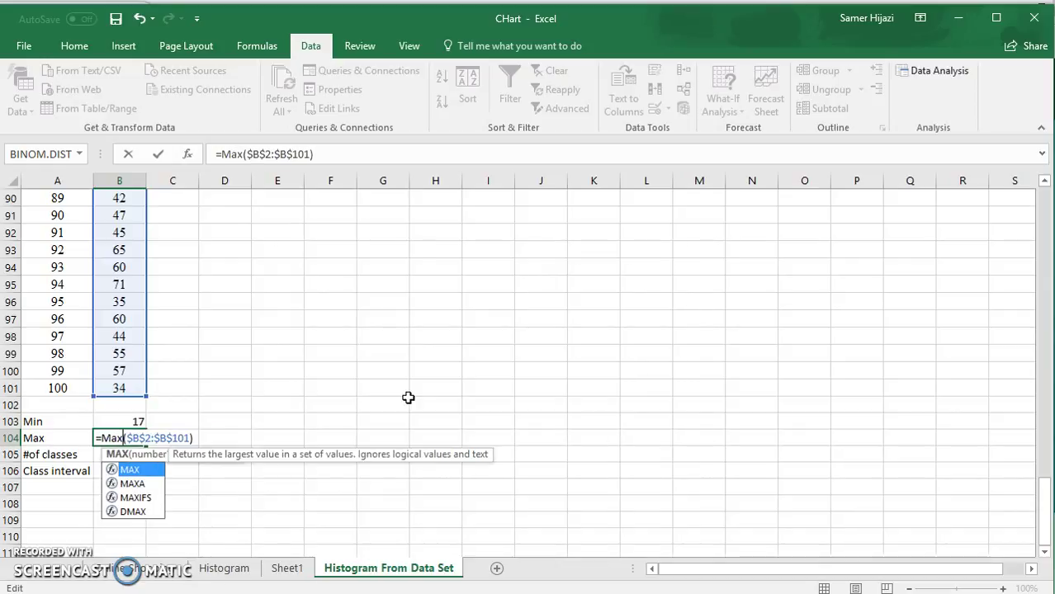
key("Return")
key("Escape")
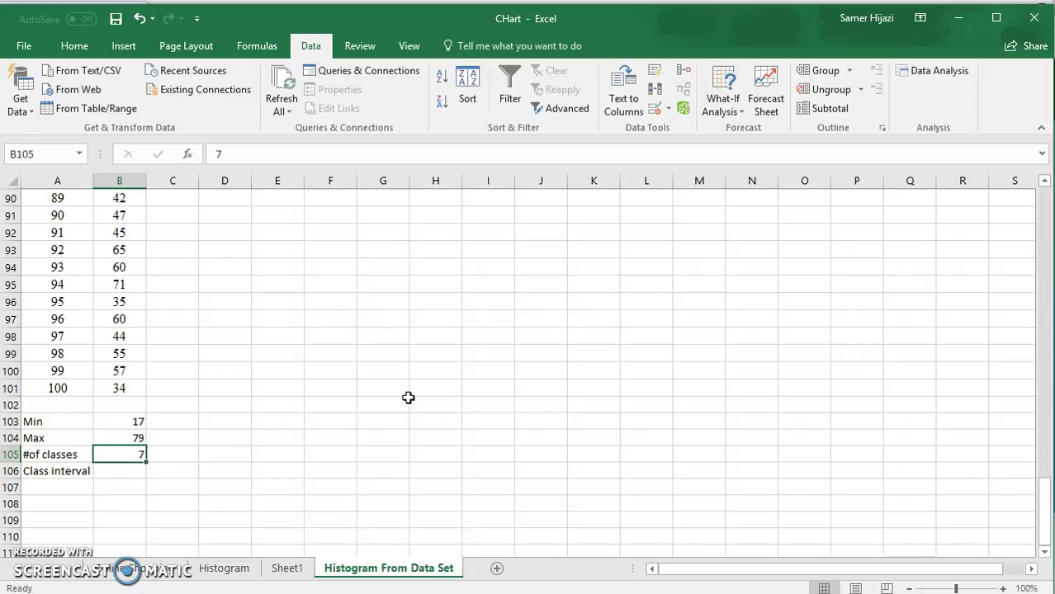
- Calculate the class interval in cell B106 with the formula =(B104-B103)/B105
key("Return")
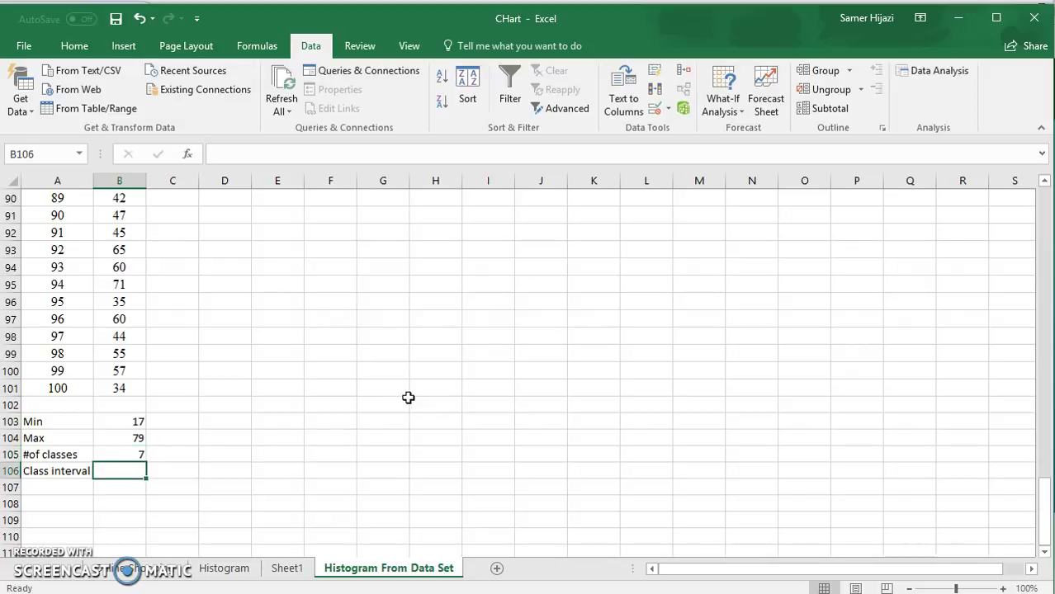
type("(")
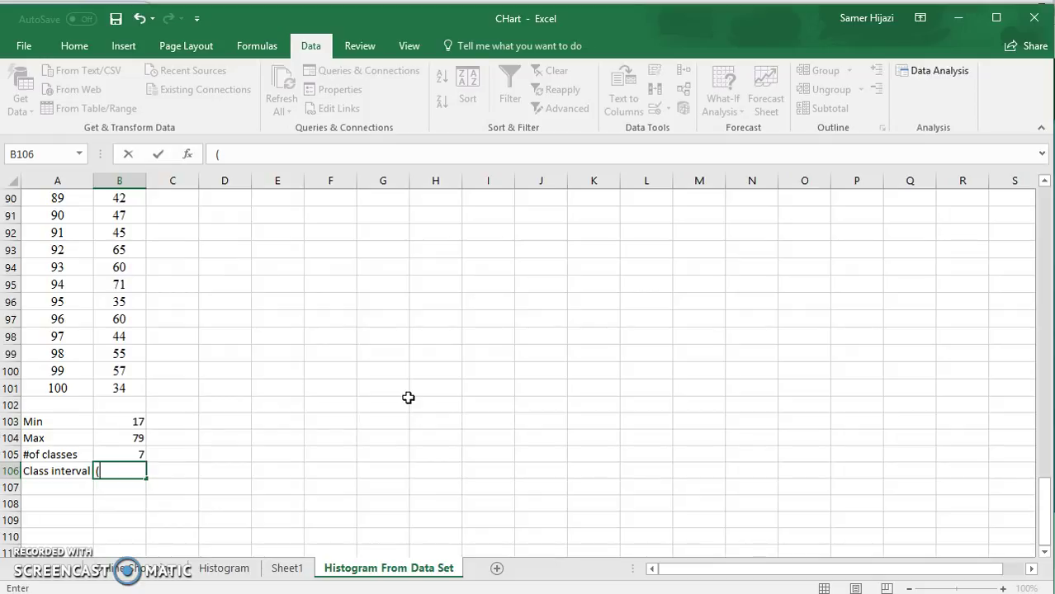
left_click(137, 437)
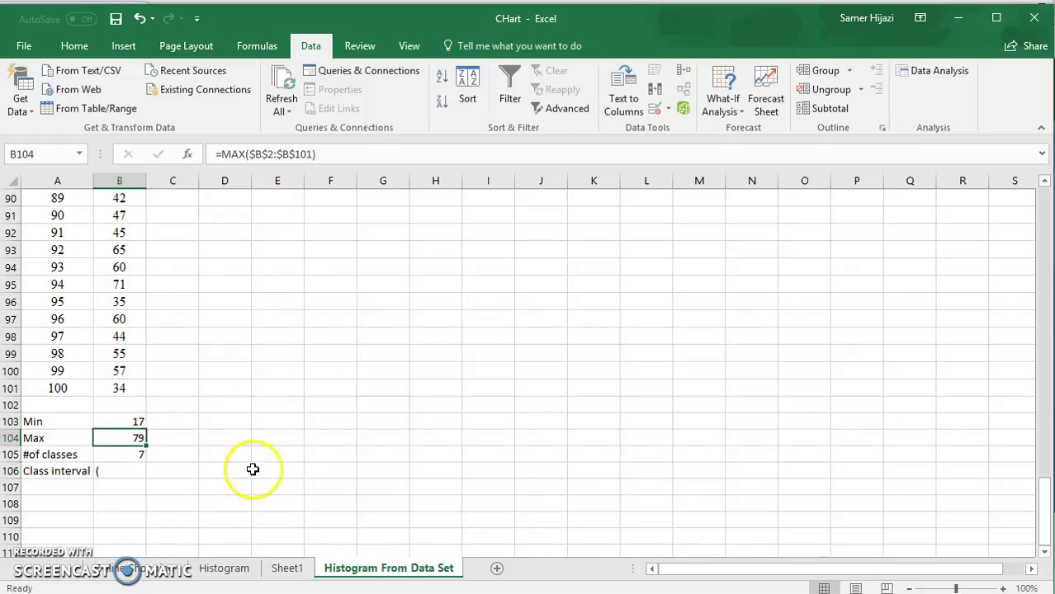
left_click(119, 472)
type("=(")
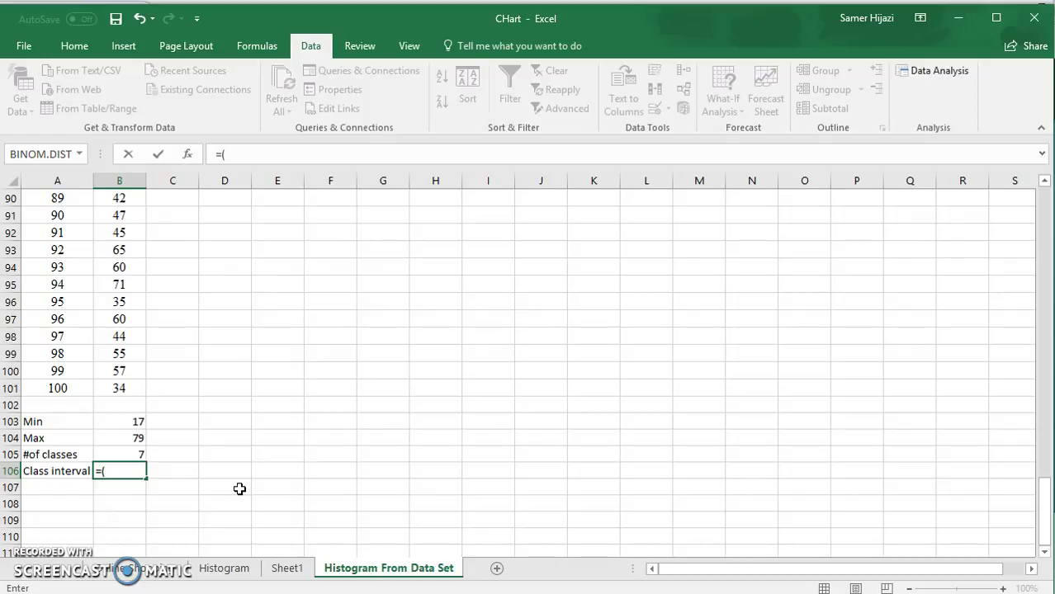
left_click(135, 440)
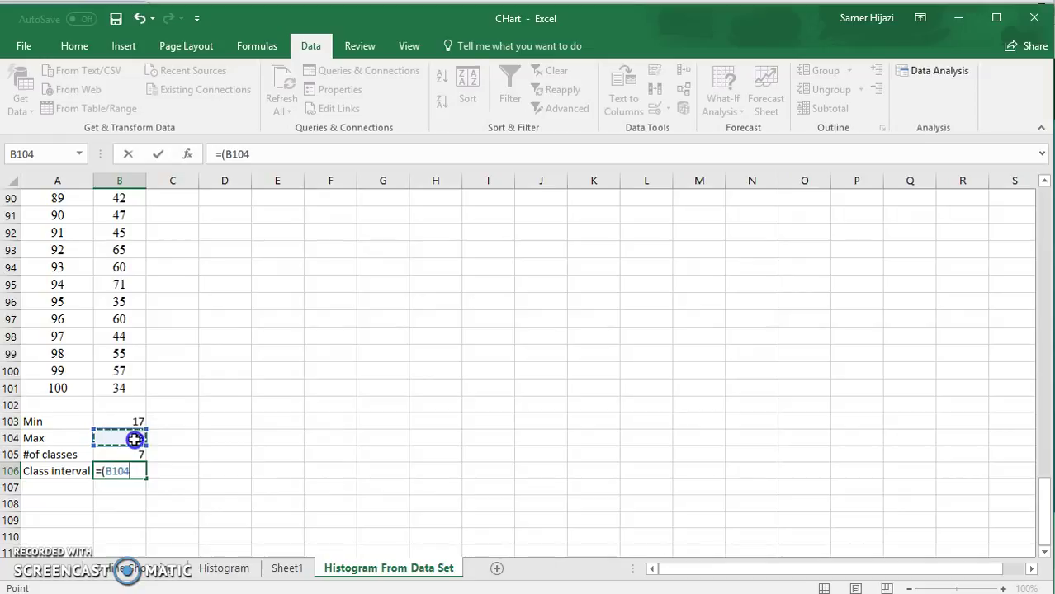
type("-")
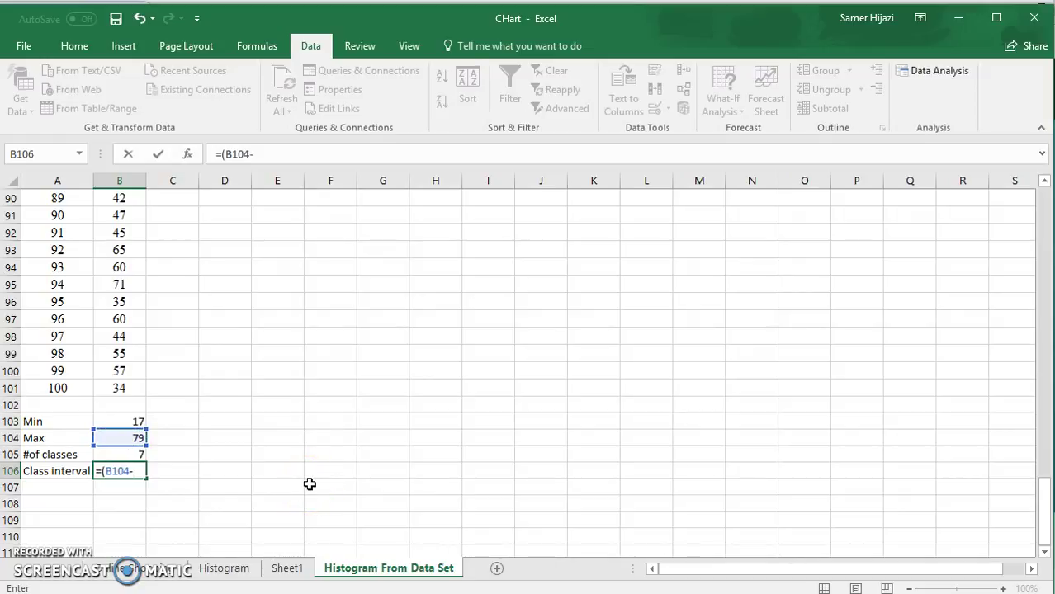
left_click(138, 420)
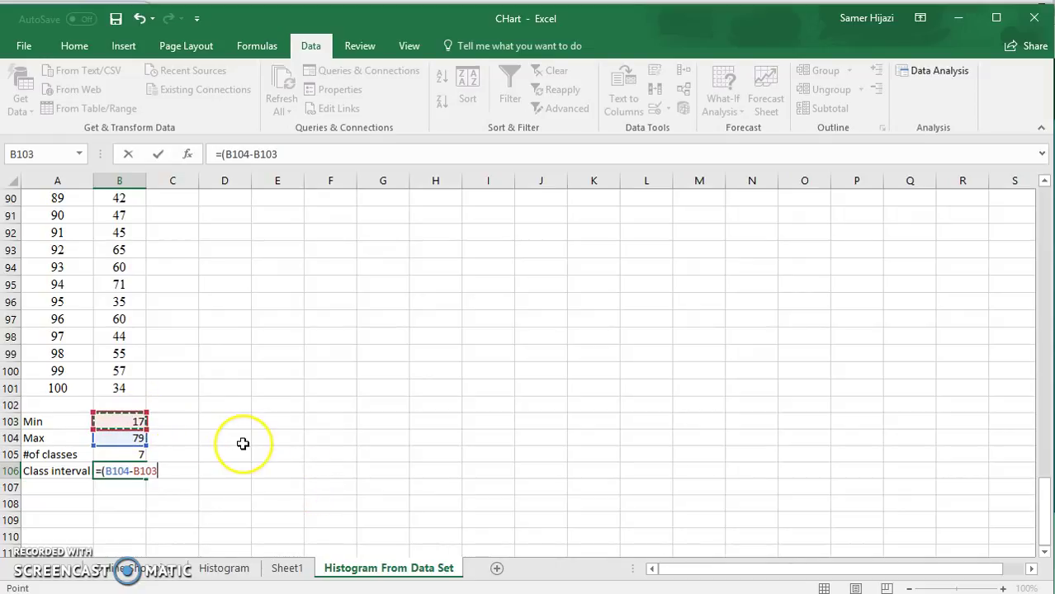
type(")")
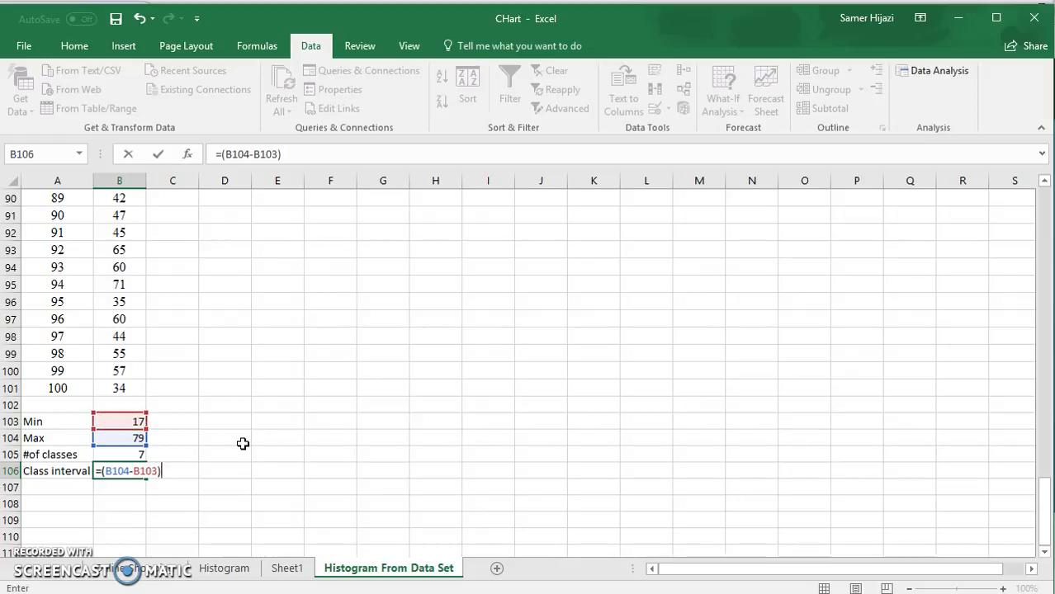
left_click(136, 454)
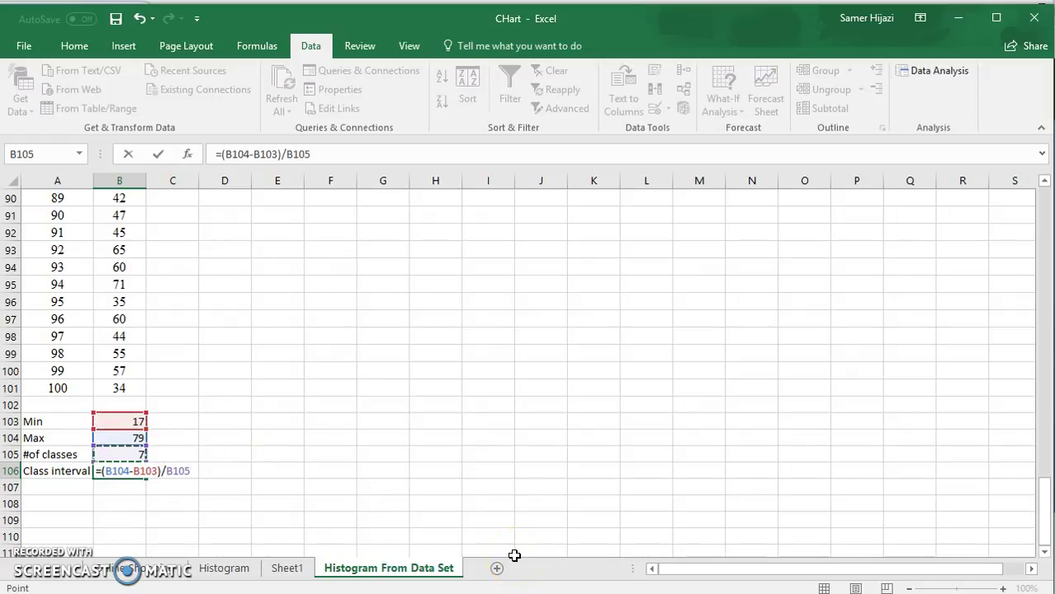
key("Return")
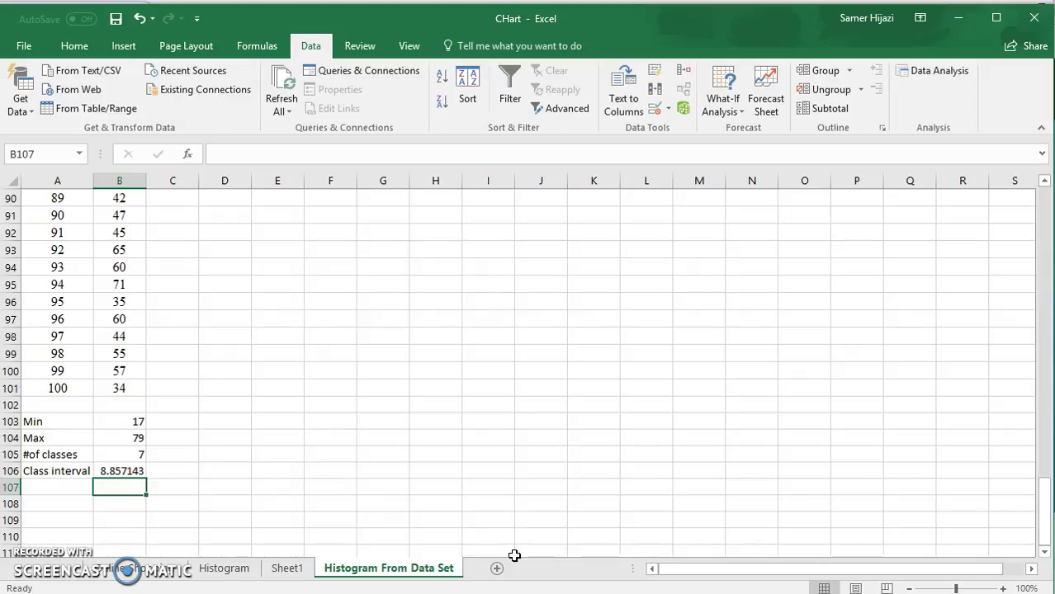
- Replace the class interval formula in B106 with the rounded value 10
key("Up")
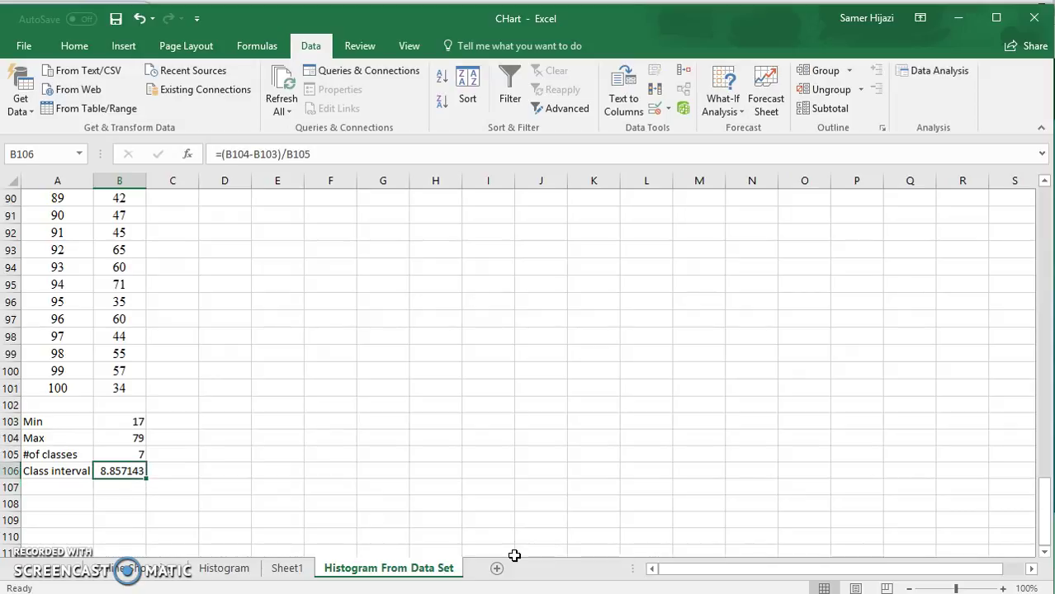
key("F2")
key("Escape")
type("10")
key("Return")
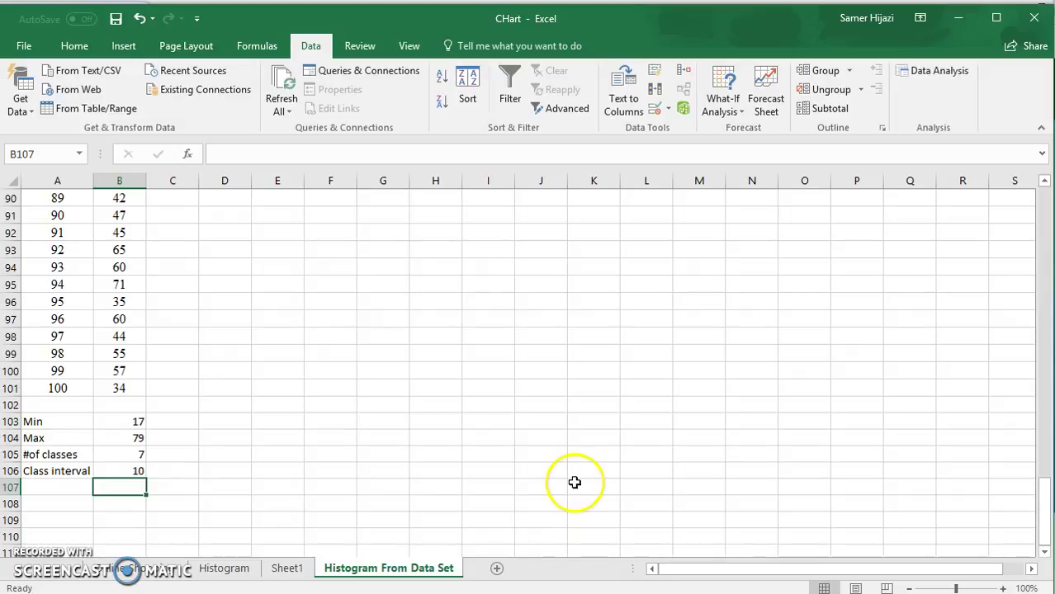
- Enter the heading Bin in cell D1, beside the client age data
left_click_drag(1044, 501, 1039, 191)
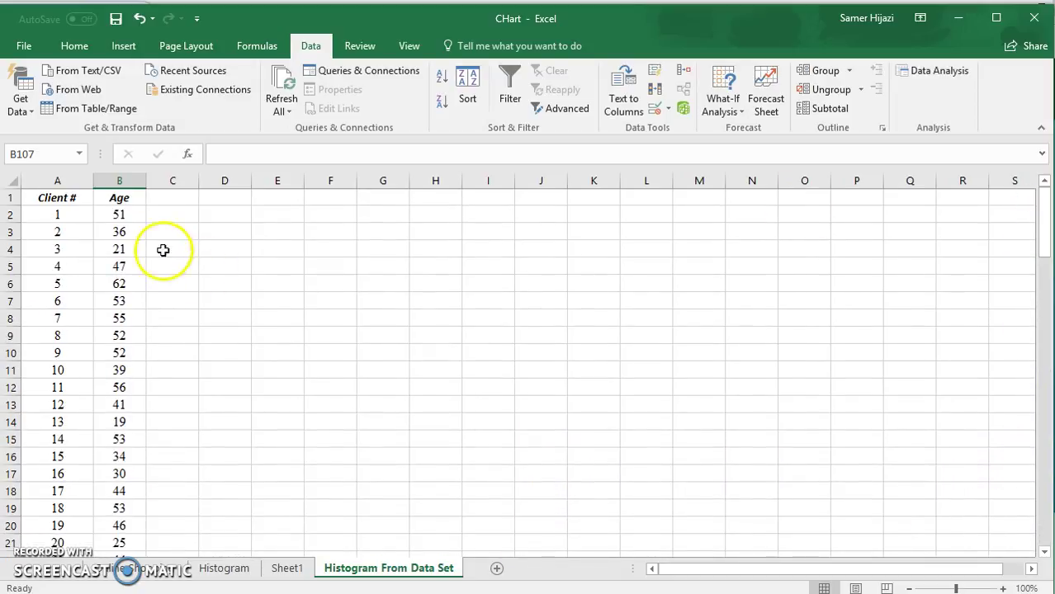
left_click(225, 197)
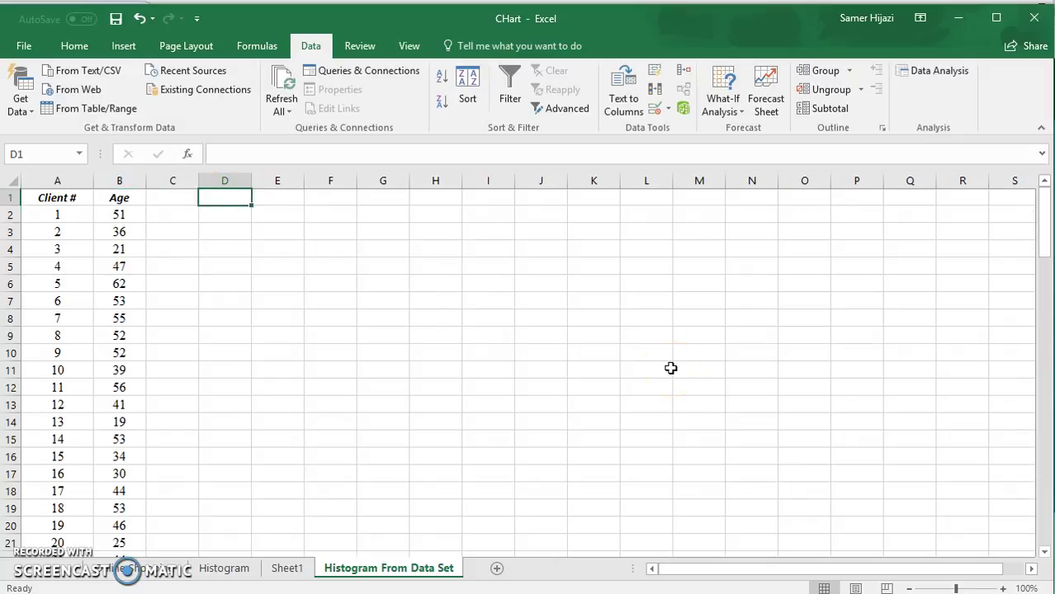
type("Bin")
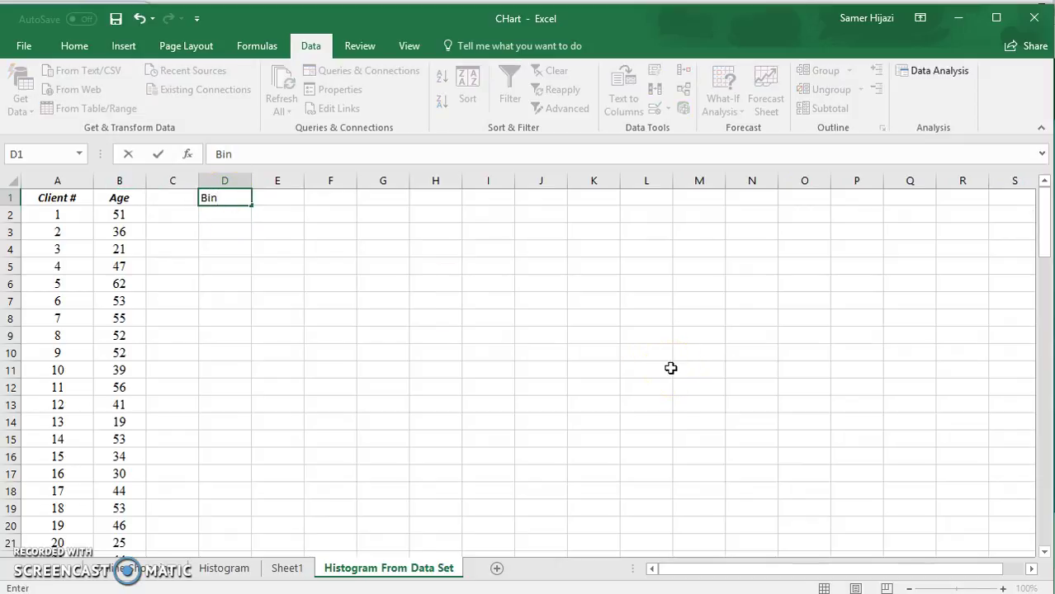
key("Return")
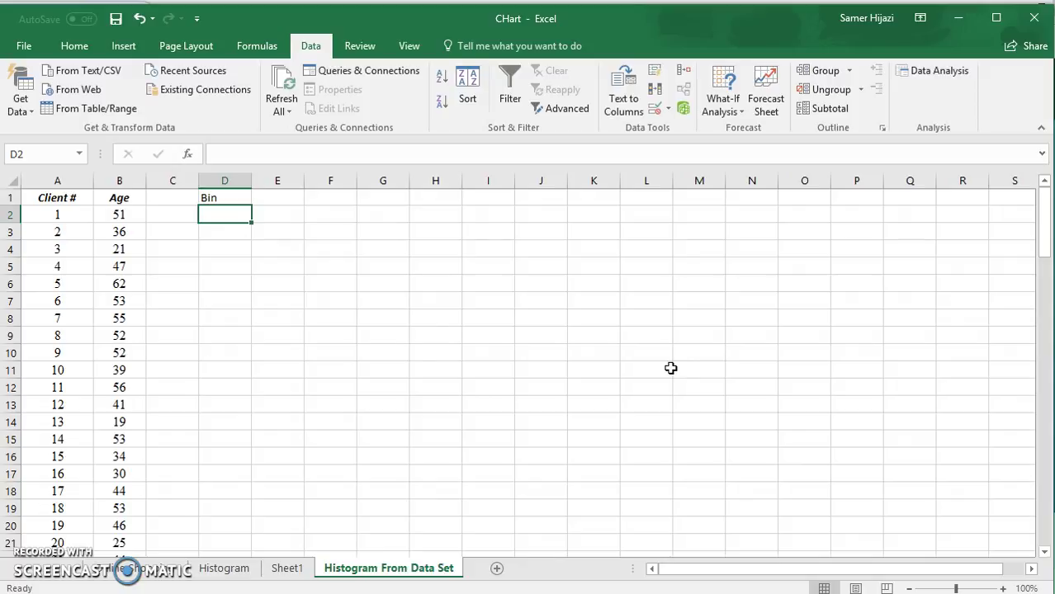
- Enter the bin limits 20 and 30 in D2 and D3 and extend the series down to 80 in D8
left_click(33, 564)
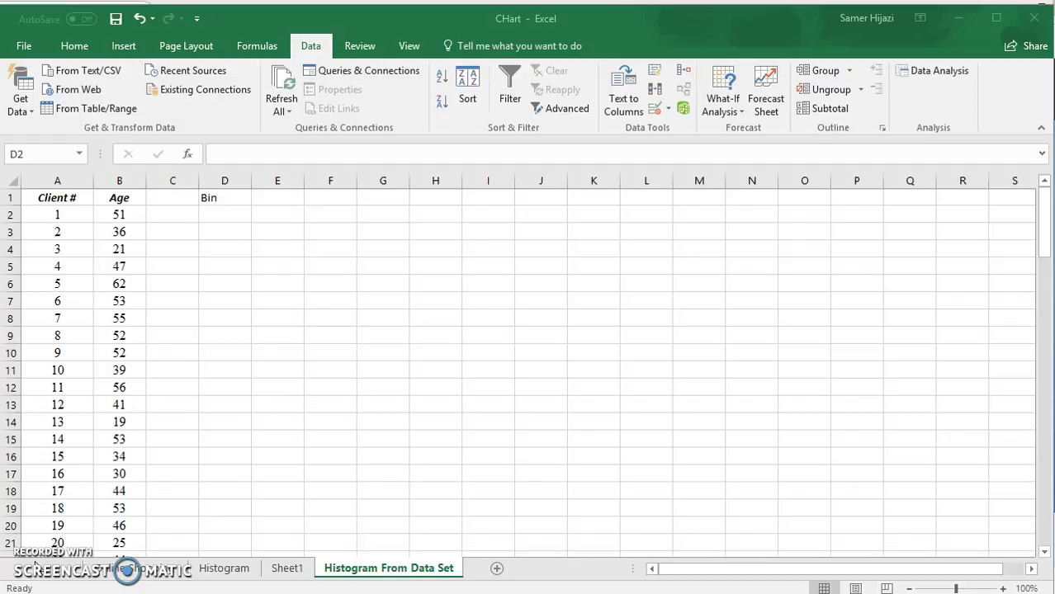
left_click(225, 215)
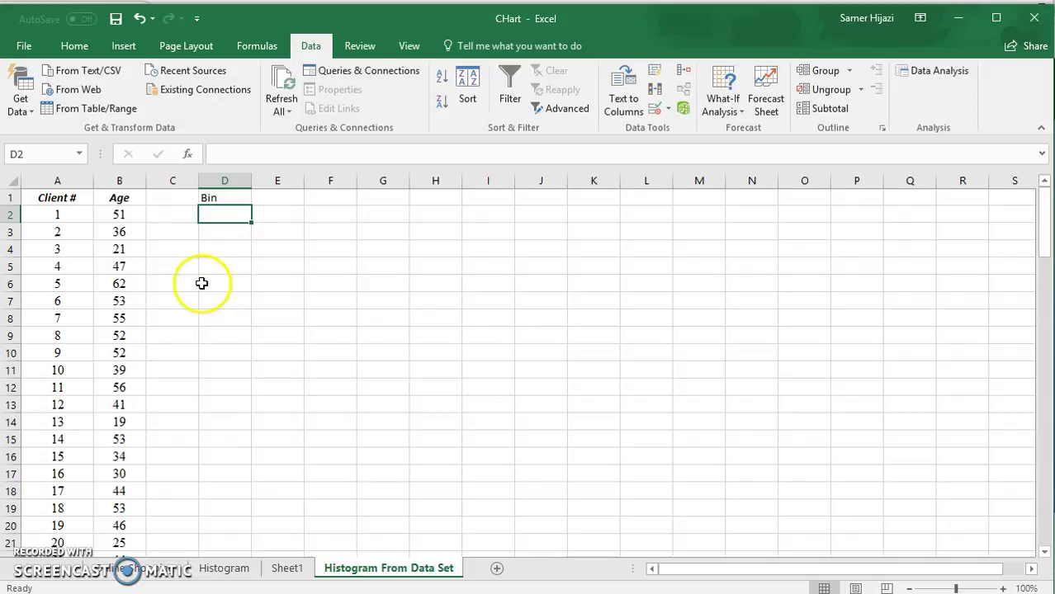
scroll(177, 403, "down", 1)
left_click_drag(1042, 232, 1047, 531)
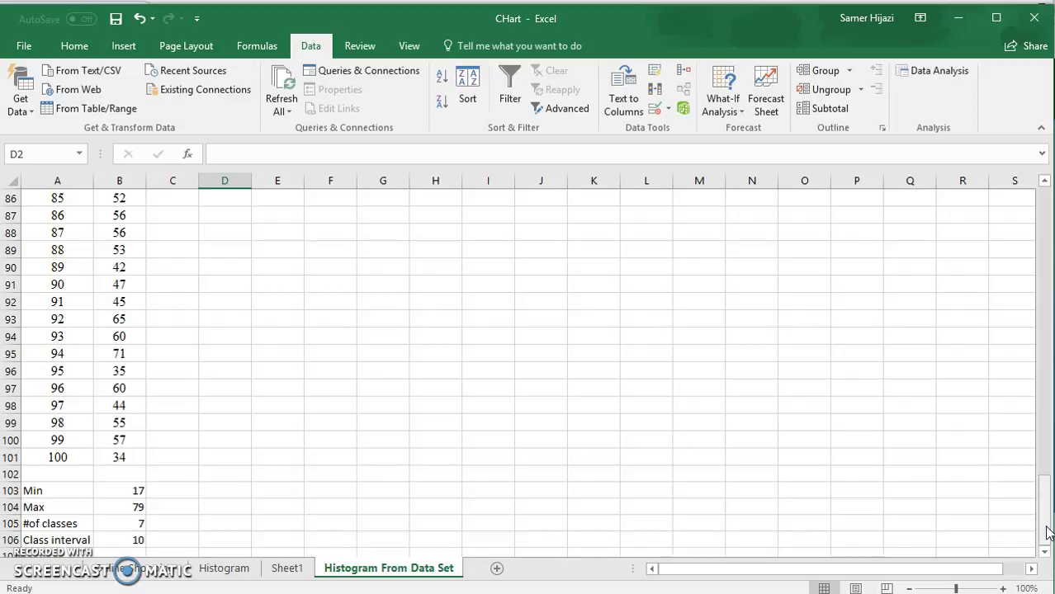
left_click_drag(1048, 533, 1044, 215)
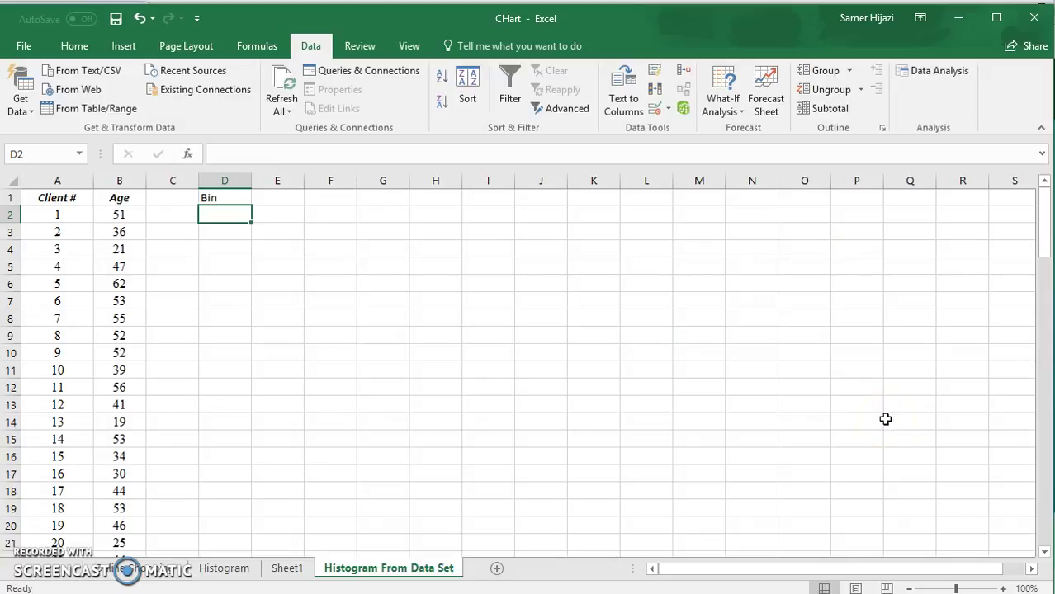
type("20")
key("Return")
type("30")
key("Return")
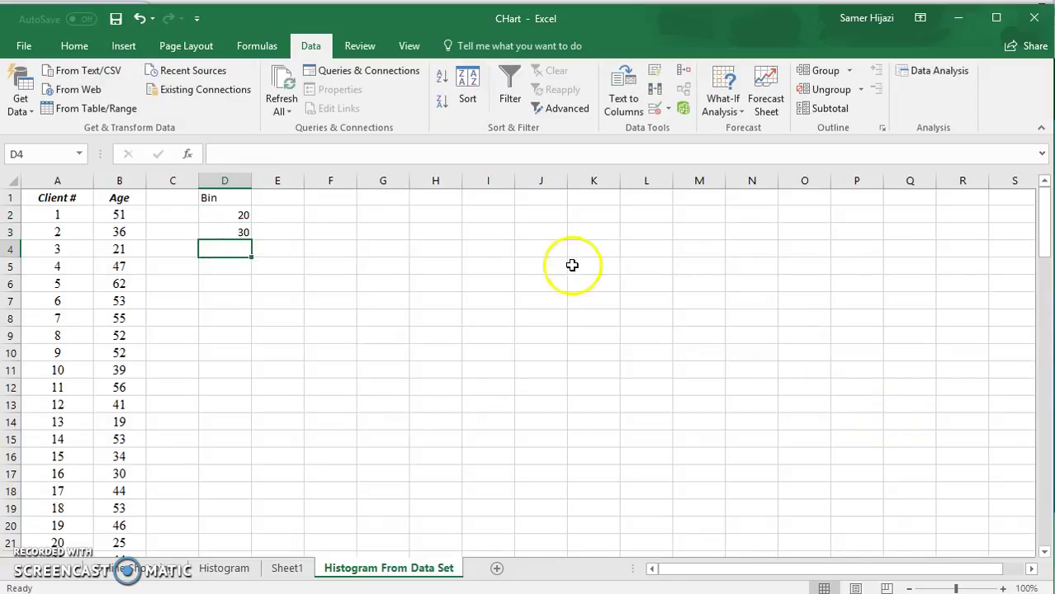
left_click(235, 217)
left_click_drag(234, 218, 249, 327)
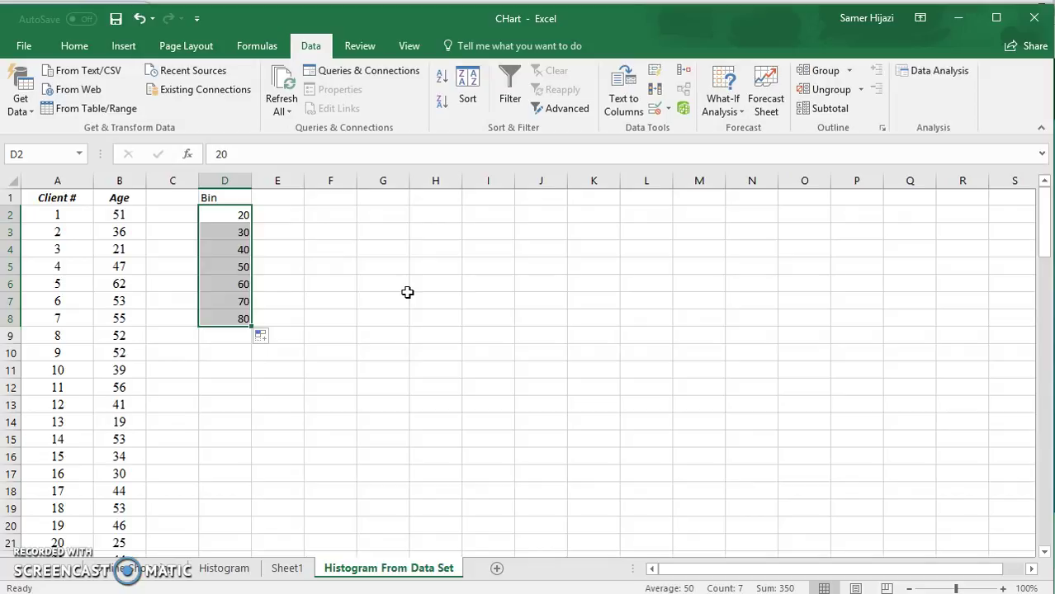
- Review the bin limits in D2:D8 one by one
left_click(246, 217)
key("Down")
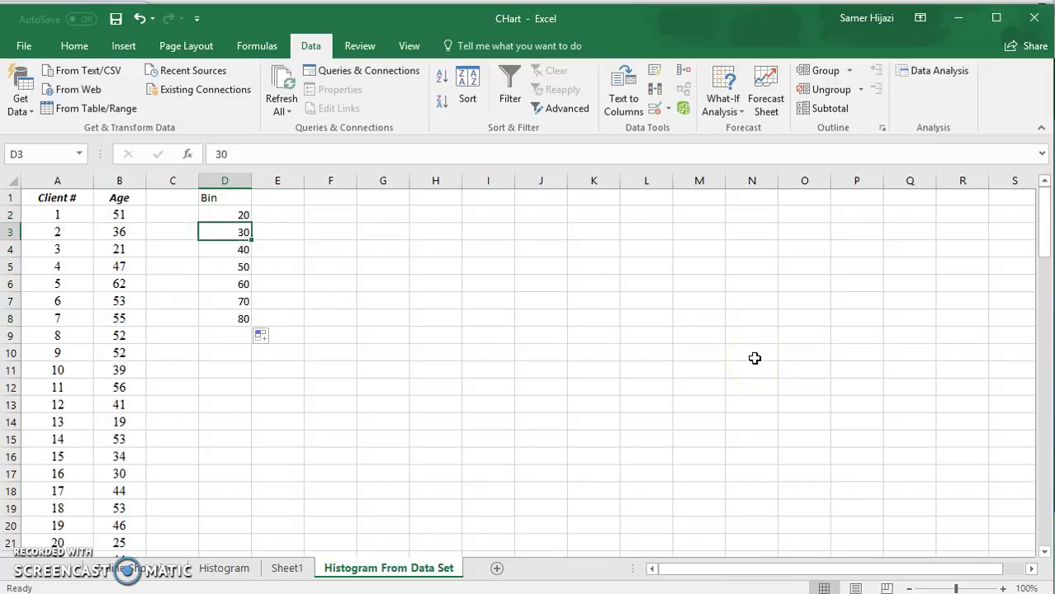
key("Down")
key("Down")
key("Down")
key("Down")
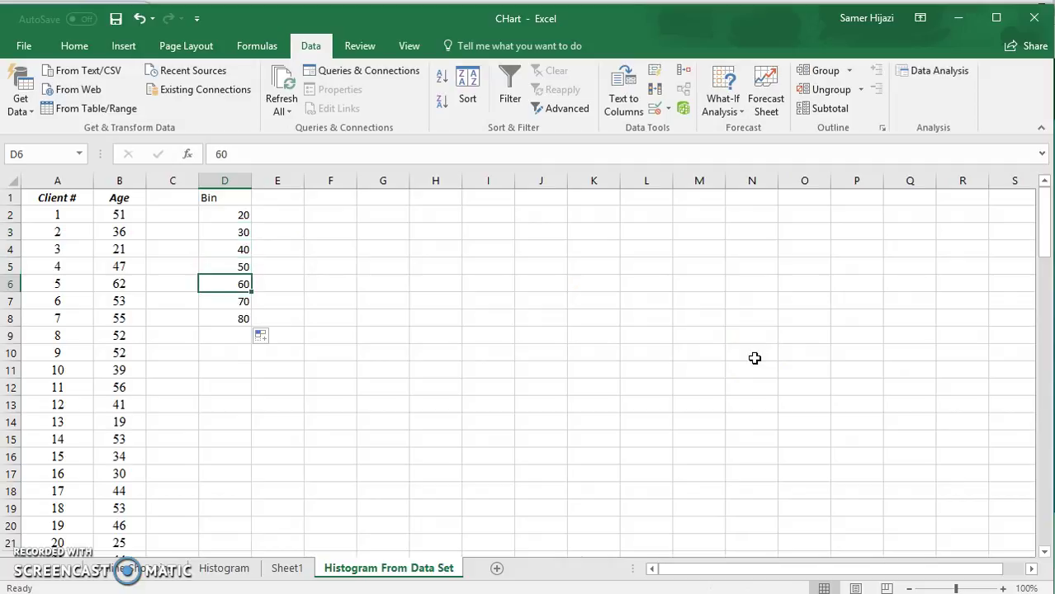
key("Down")
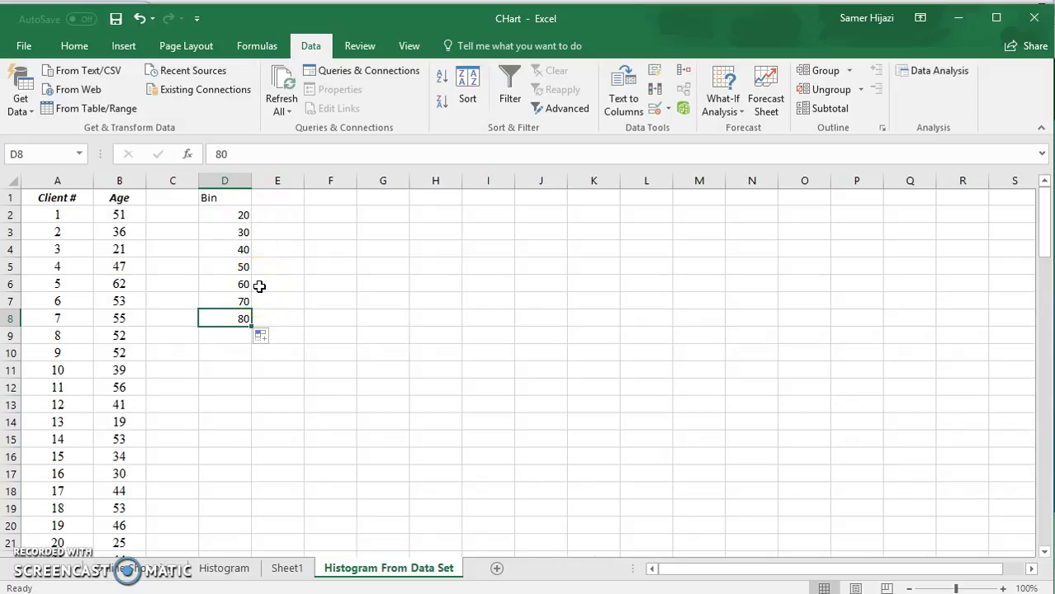
mouse_move(1044, 227)
left_mouse_down()
mouse_move(1016, 461)
mouse_move(1037, 208)
left_mouse_up()
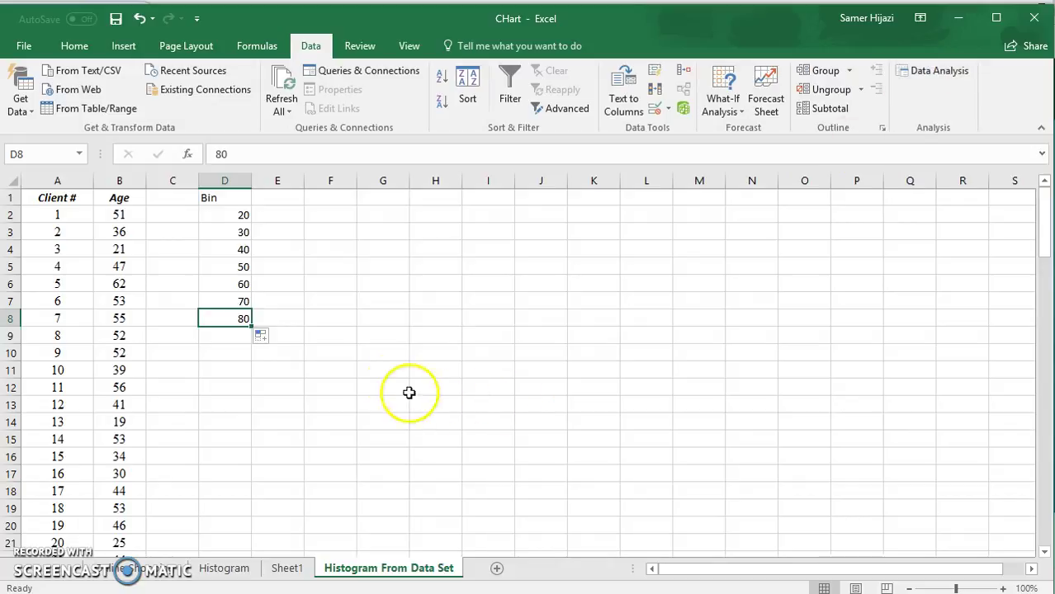
- Start the Histogram analysis tool and set its input range to the ages in $B$2:$B$101
left_click(934, 73)
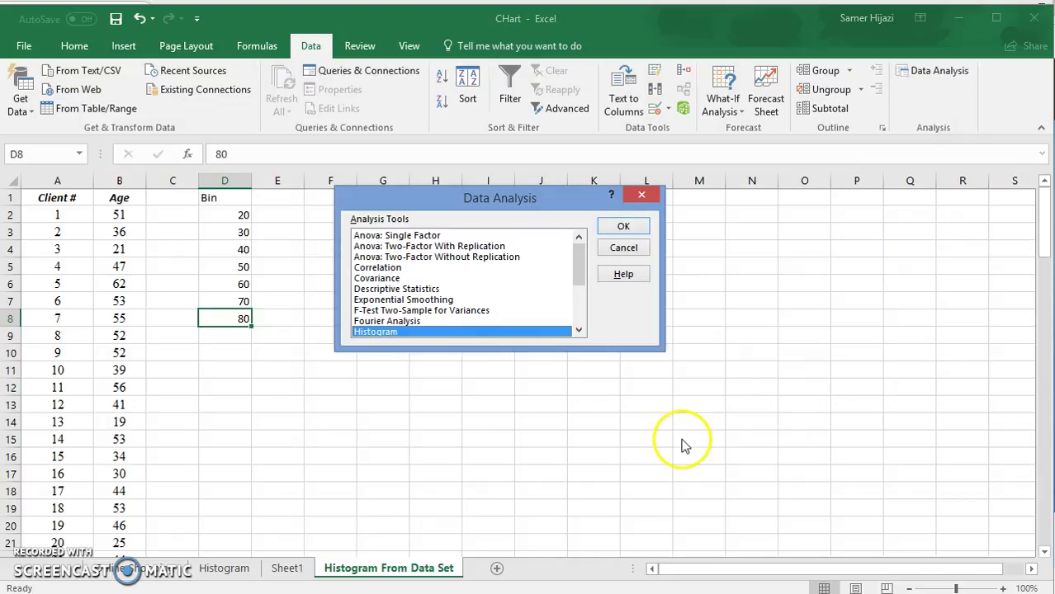
left_click_drag(576, 243, 578, 279)
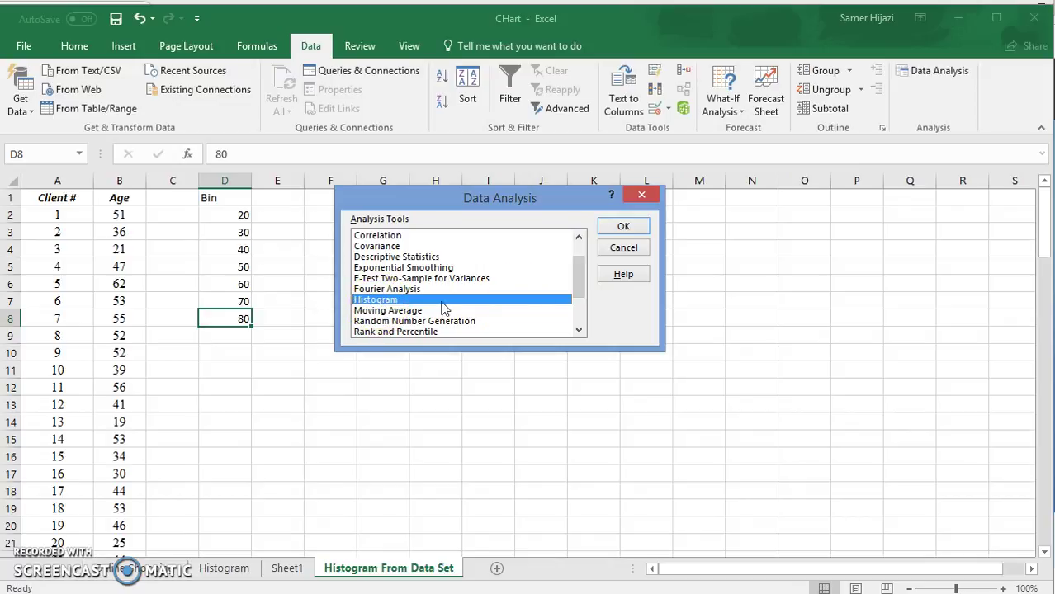
left_click(621, 228)
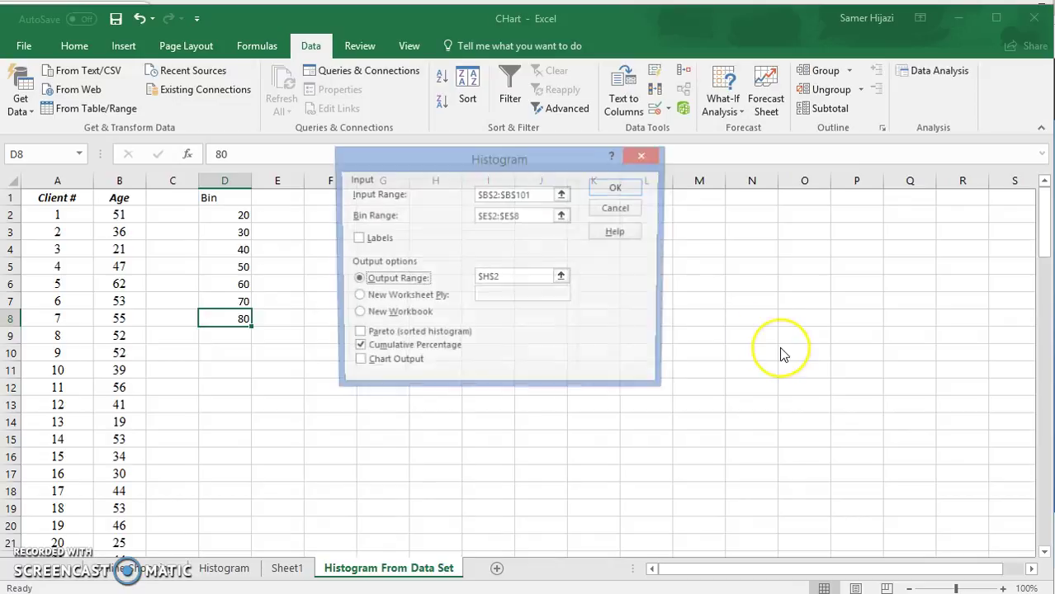
left_click(564, 195)
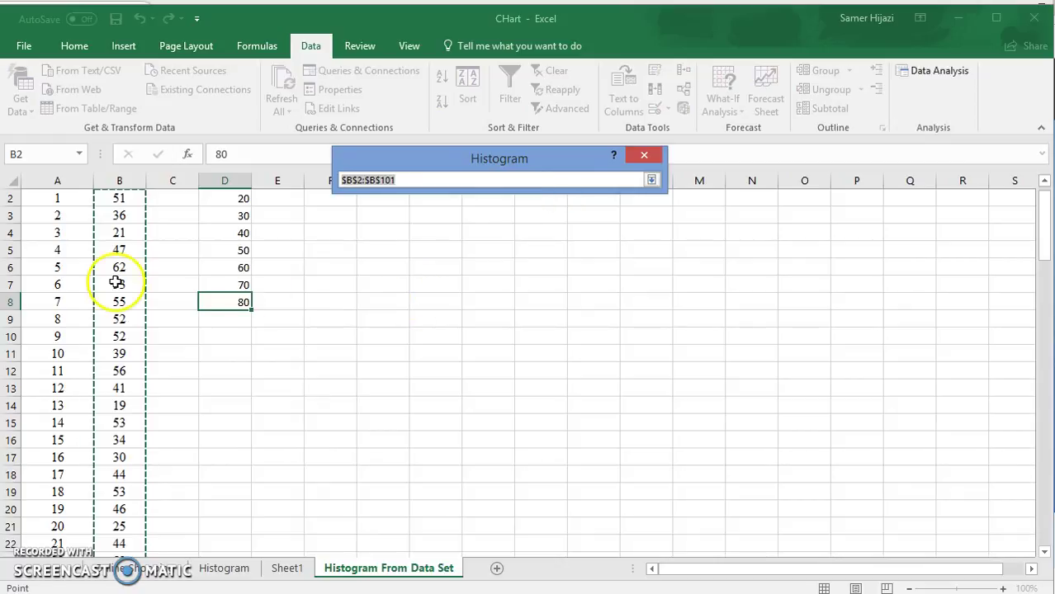
left_click_drag(120, 199, 136, 532)
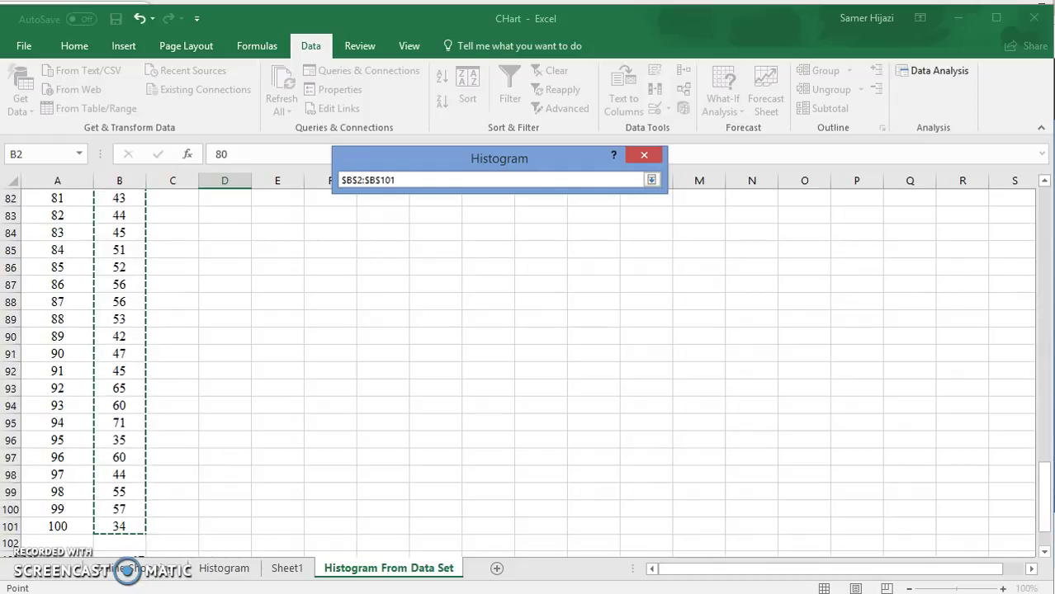
left_click_drag(1041, 488, 1039, 200)
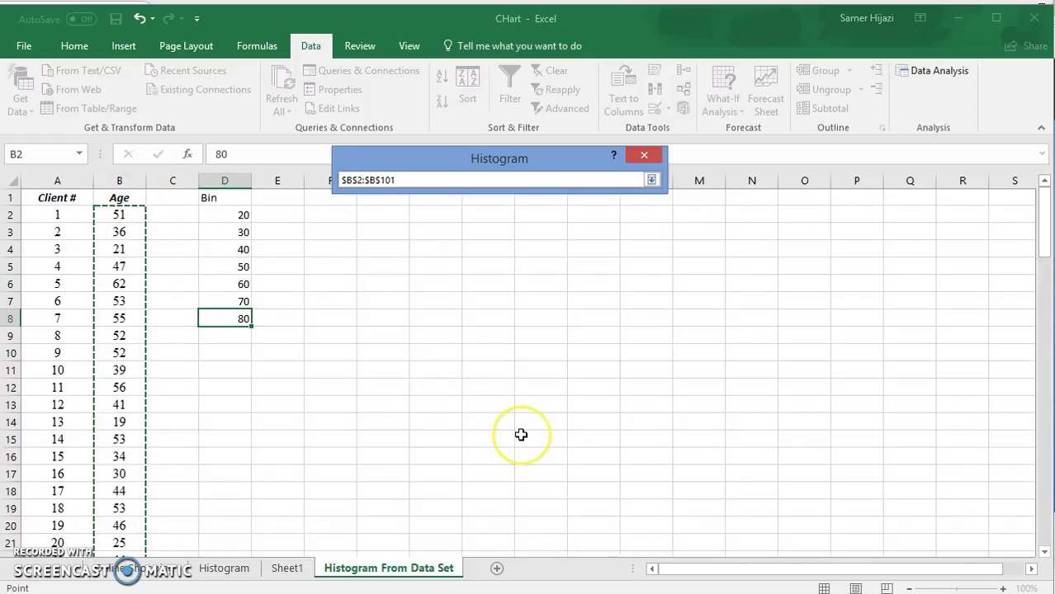
key("Return")
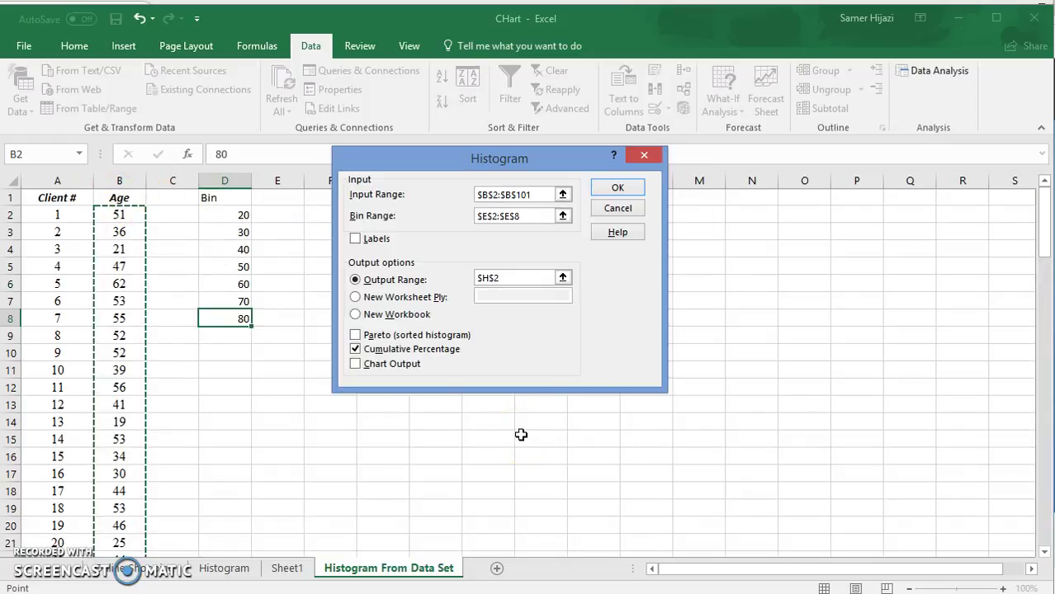
- Set the histogram's bin range to $D$2:$D$8
left_click(563, 215)
left_click(244, 214)
left_click_drag(245, 214, 248, 313)
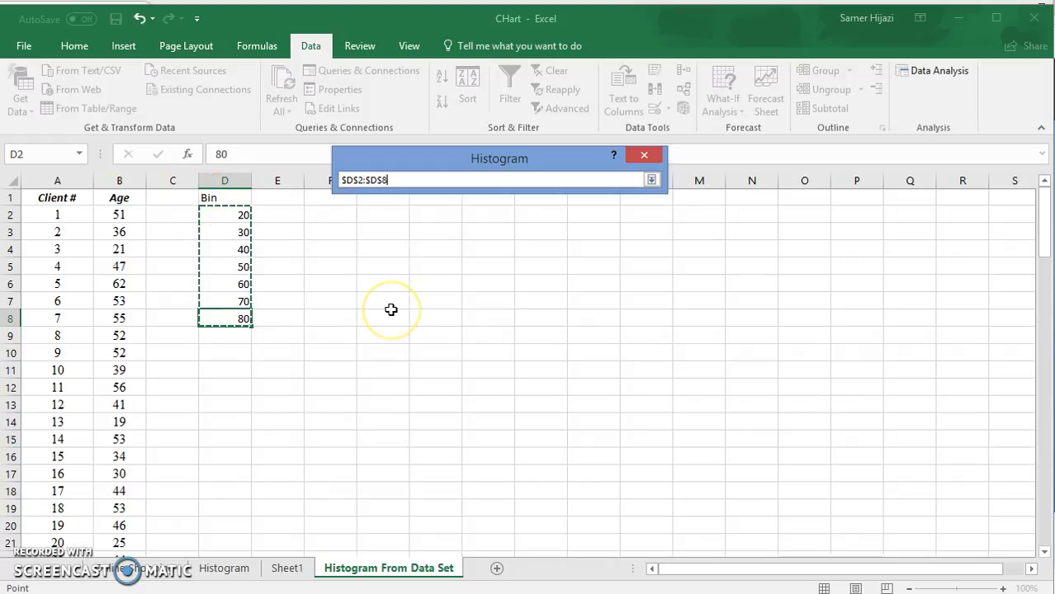
key("Return")
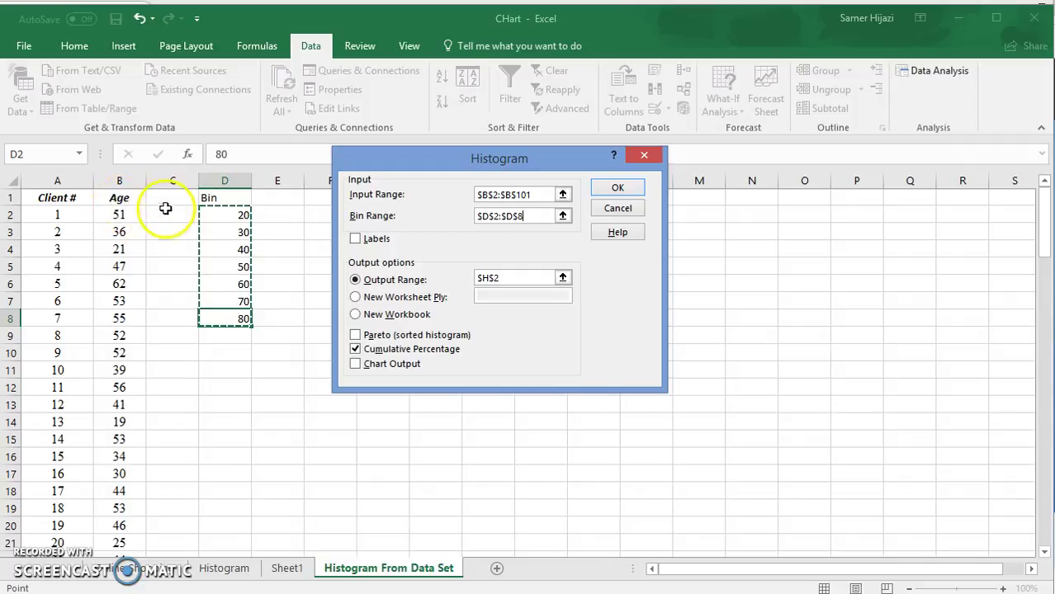
- Leave the Labels option off and turn off Cumulative Percentage for the histogram
left_click(356, 240)
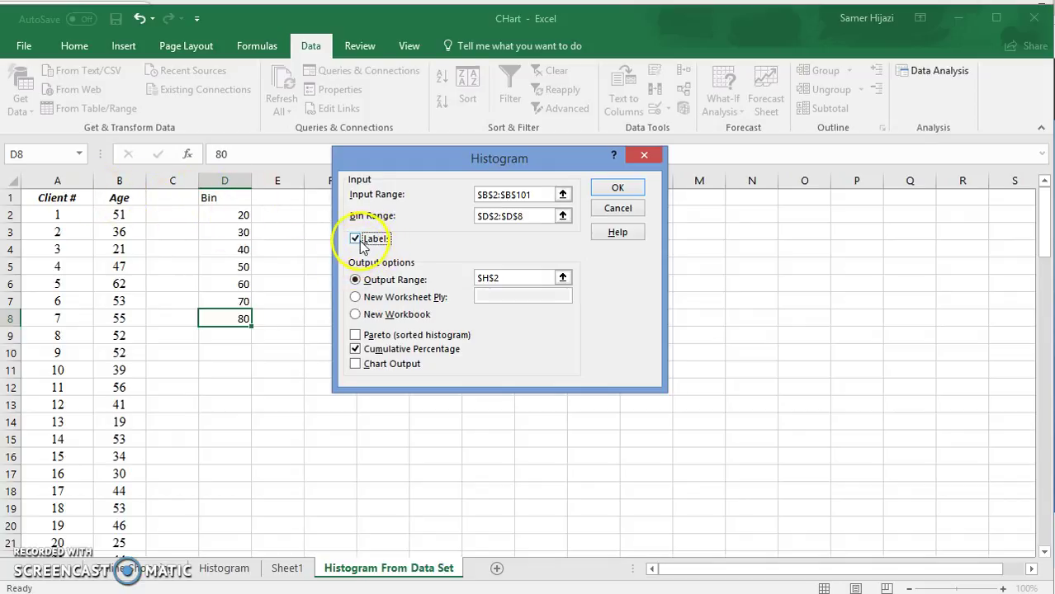
left_click(357, 240)
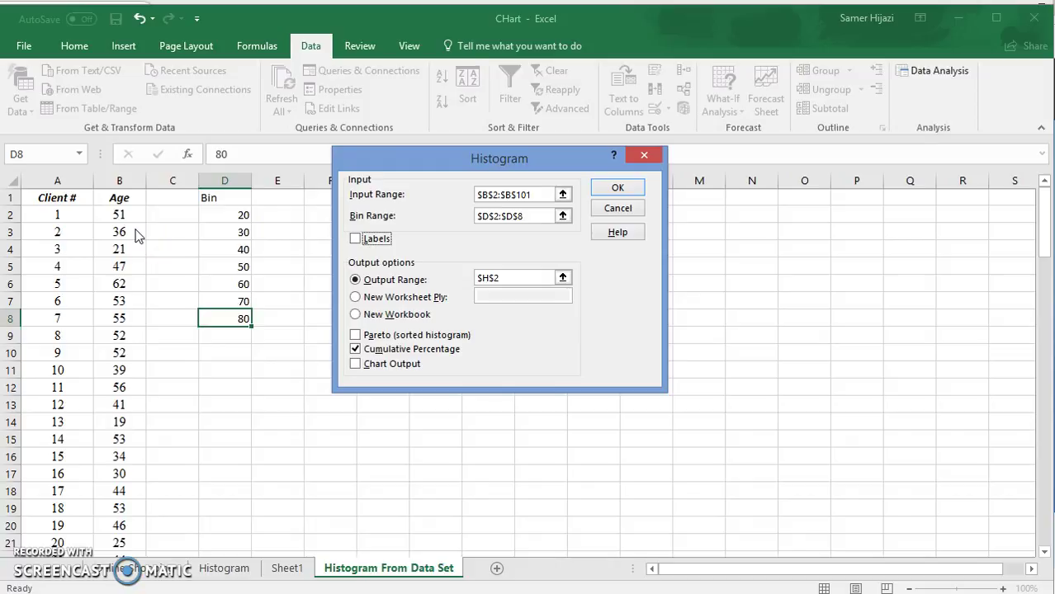
left_click(355, 349)
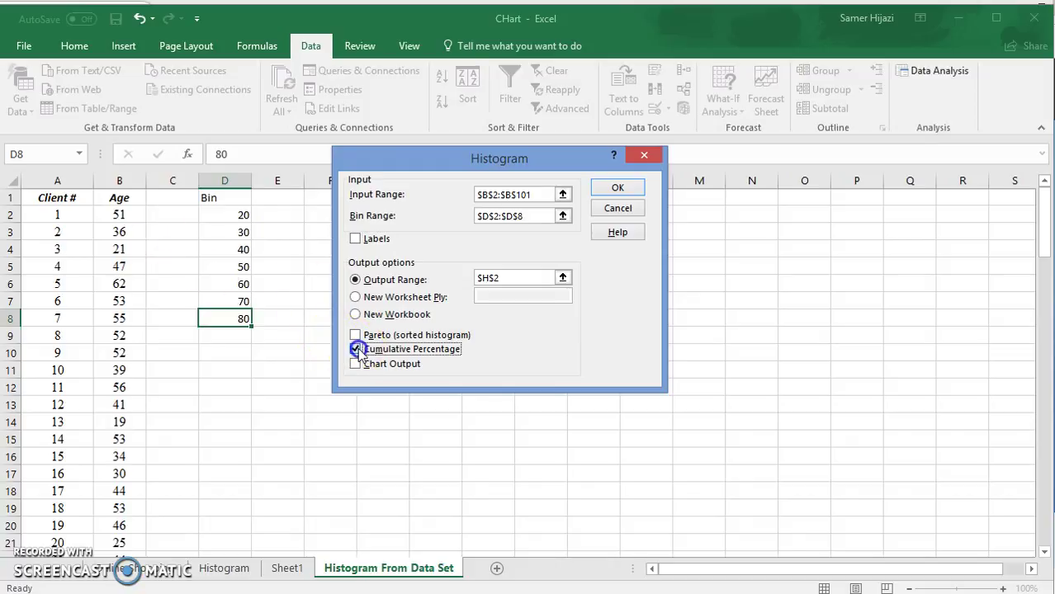
- Set the histogram's output range to $I$1 and generate the frequency table
left_click_drag(488, 162, 214, 201)
left_click(289, 317)
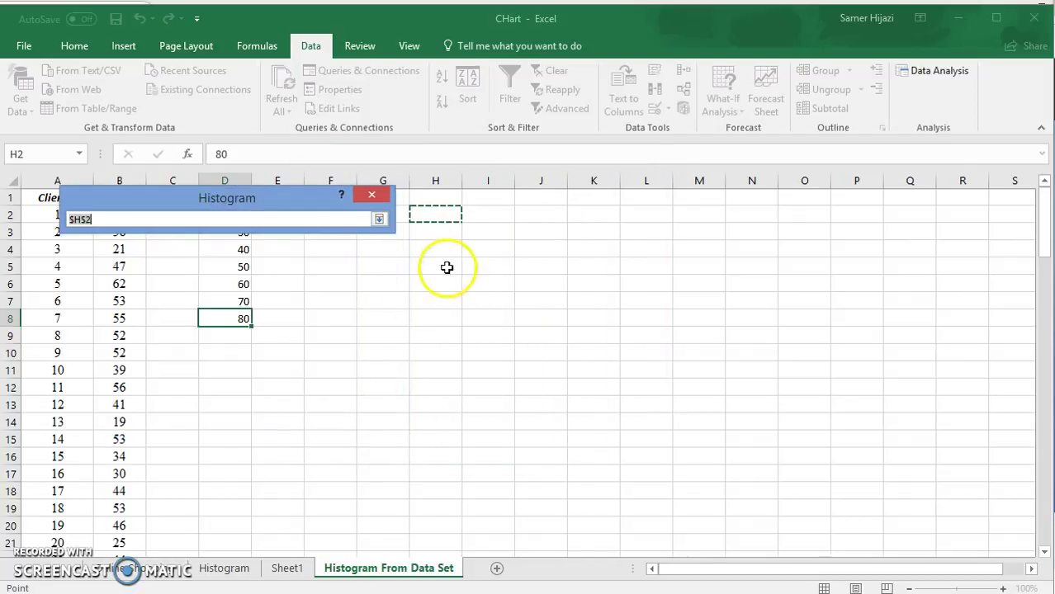
left_click(489, 200)
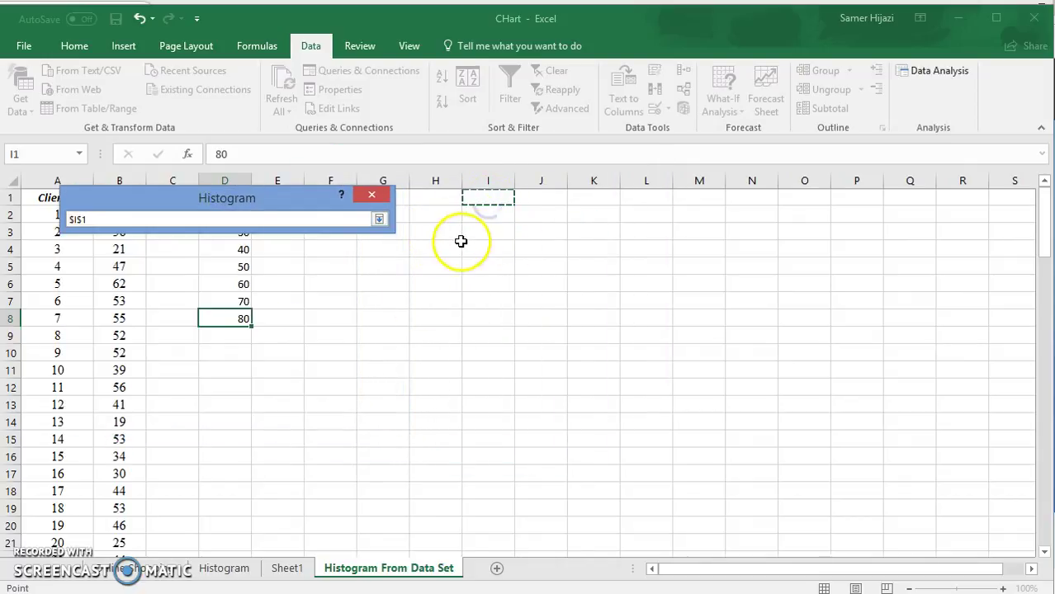
key("Return")
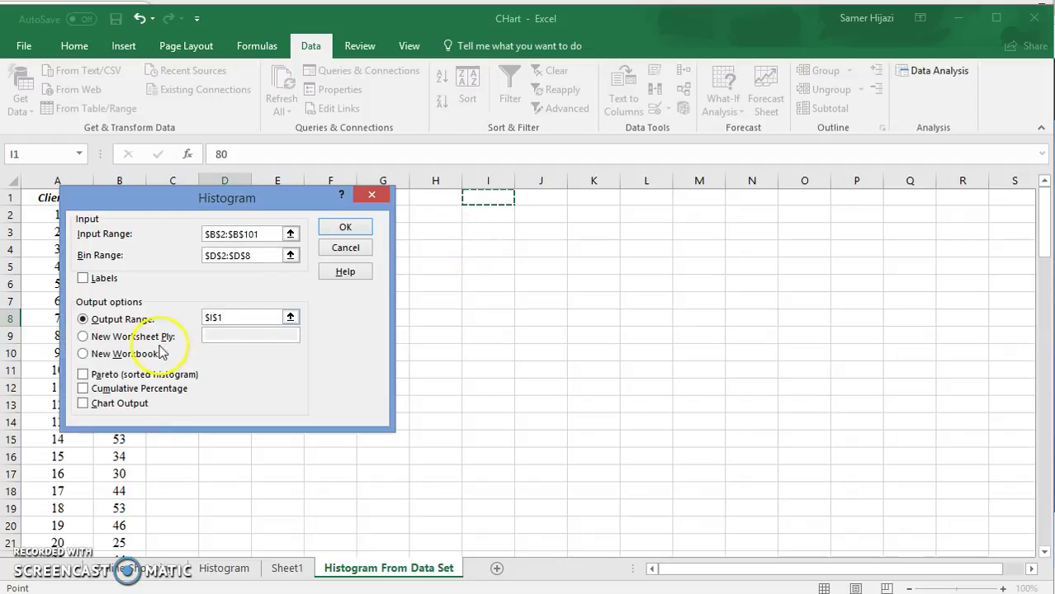
left_click_drag(263, 197, 267, 164)
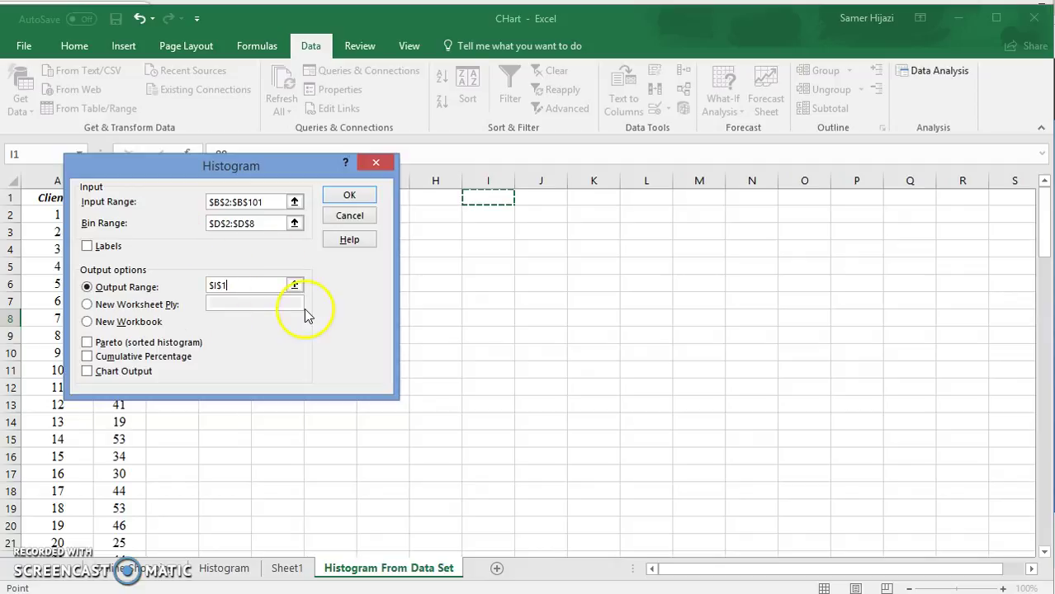
left_click(356, 195)
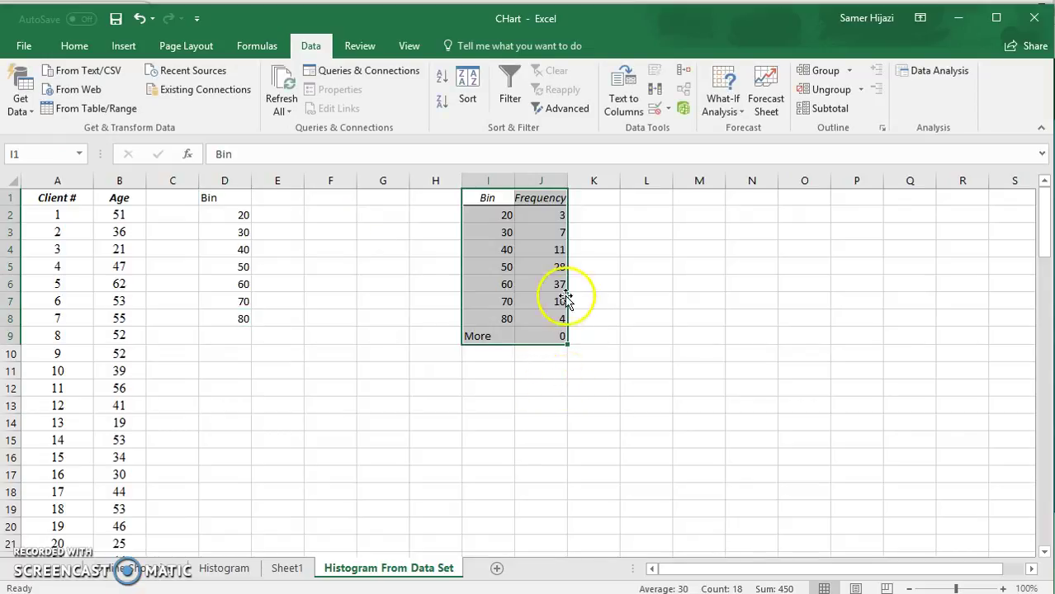
- Examine the frequency of the 20 bin and check the ages in B2:B14 for values of 20 or below
left_click(544, 218)
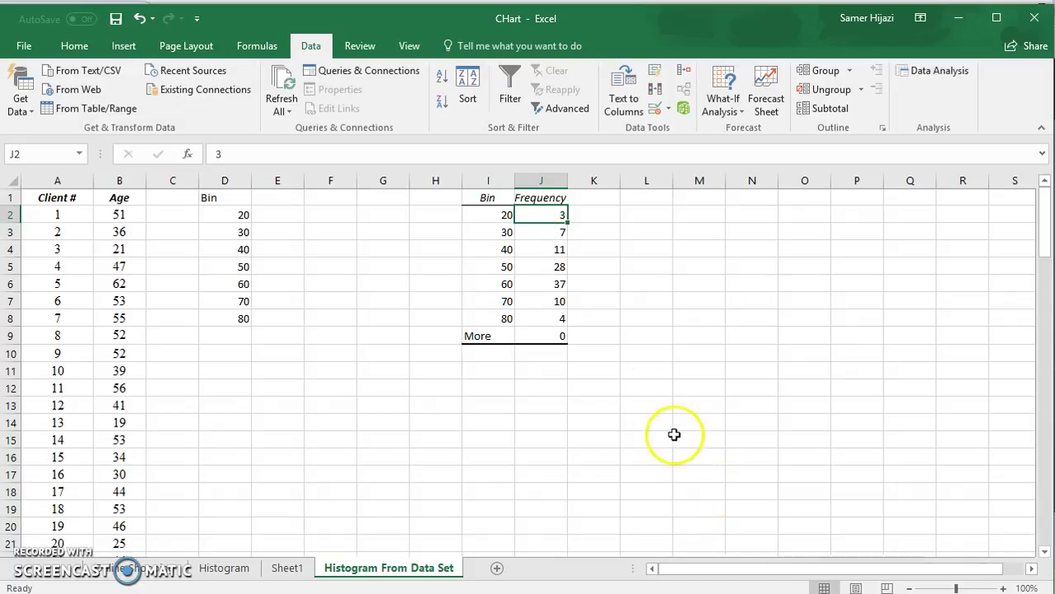
left_click(486, 215)
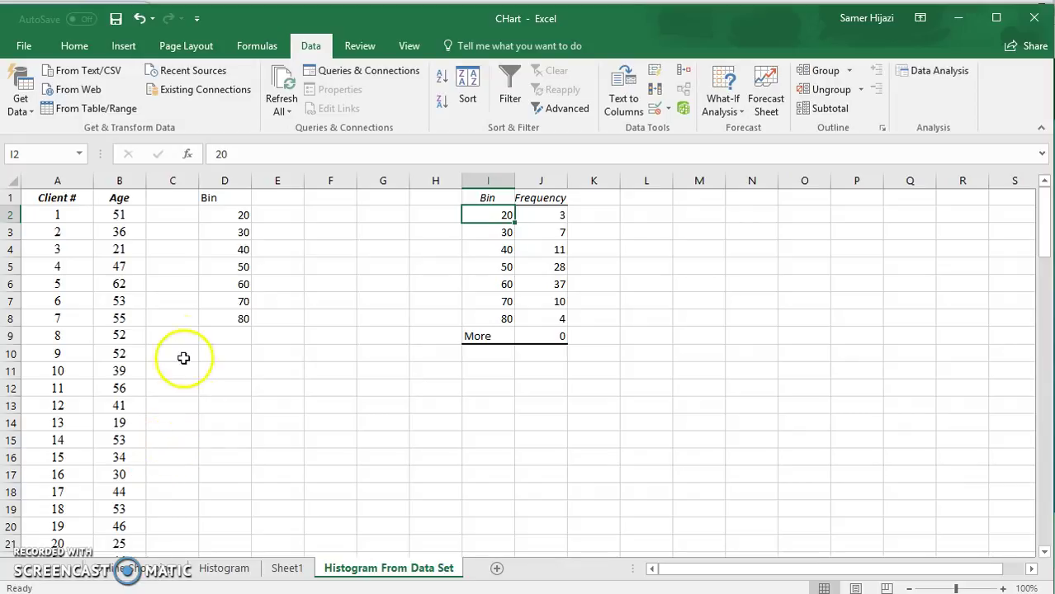
left_click(132, 214)
key("Down")
key("Down")
key("Down")
key("Down")
key("Down")
key("Down")
key("Down")
key("Down")
key("Down")
key("Down")
key("Down")
key("Down")
key("Down")
left_click(127, 421)
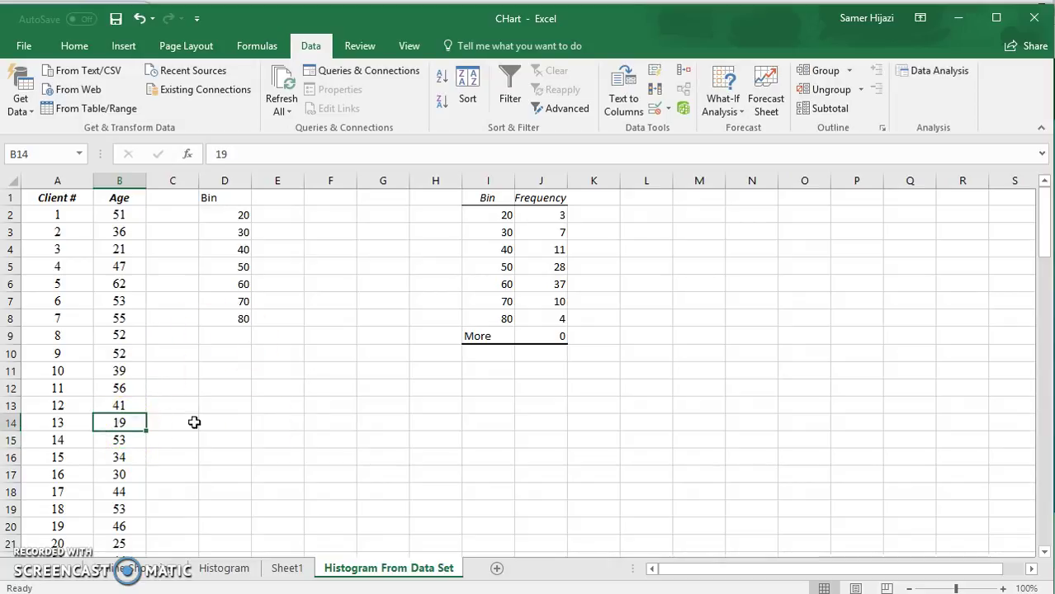
- Look through the ages below row 14 for the other clients counted in the 20 bin
scroll(258, 390, "down", 2)
scroll(264, 389, "down", 1)
scroll(270, 389, "down", 4)
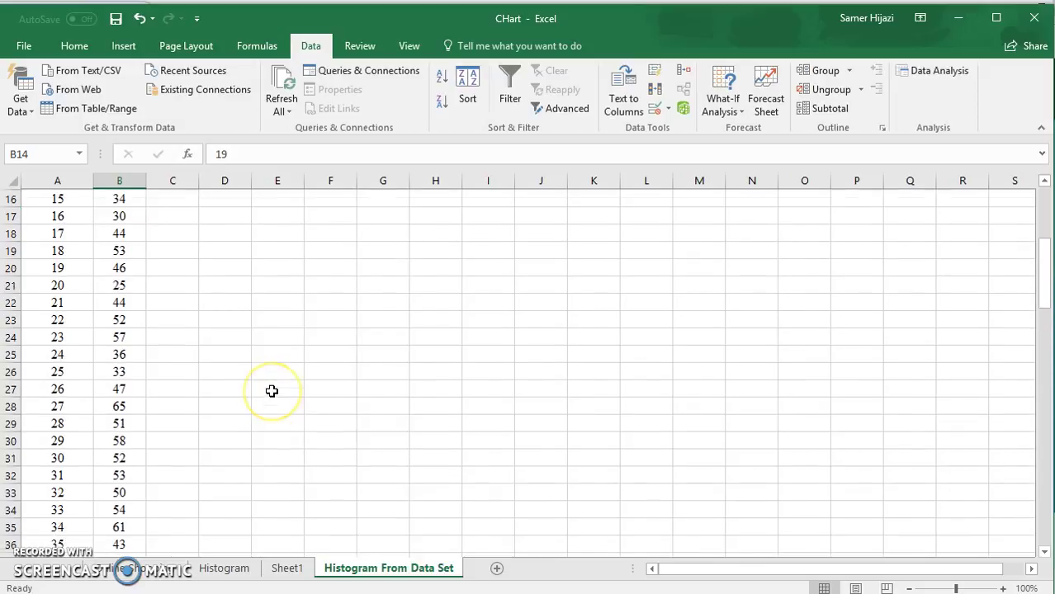
scroll(273, 392, "down", 3)
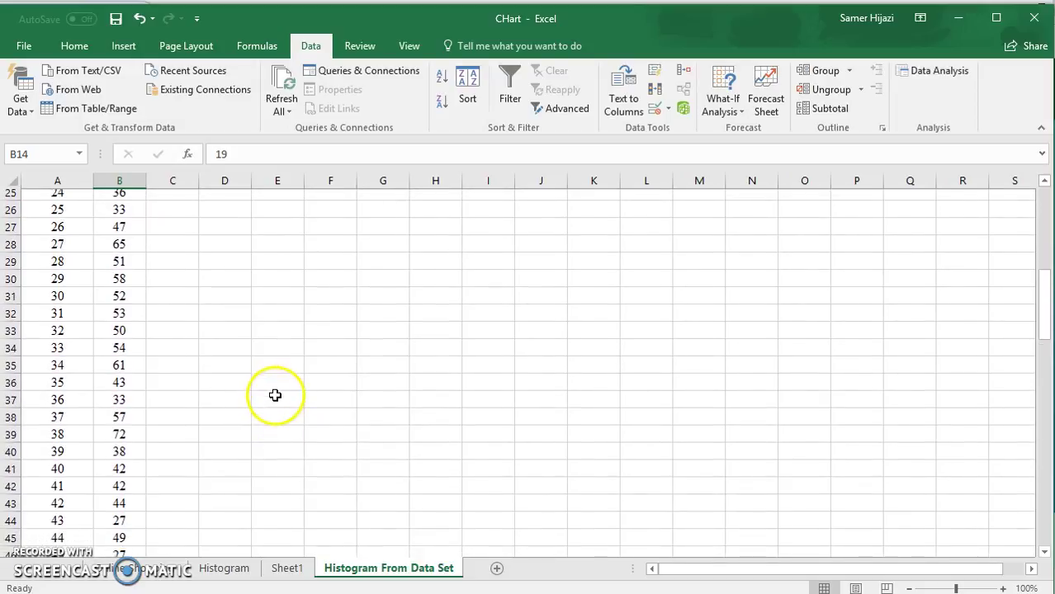
scroll(278, 393, "down", 4)
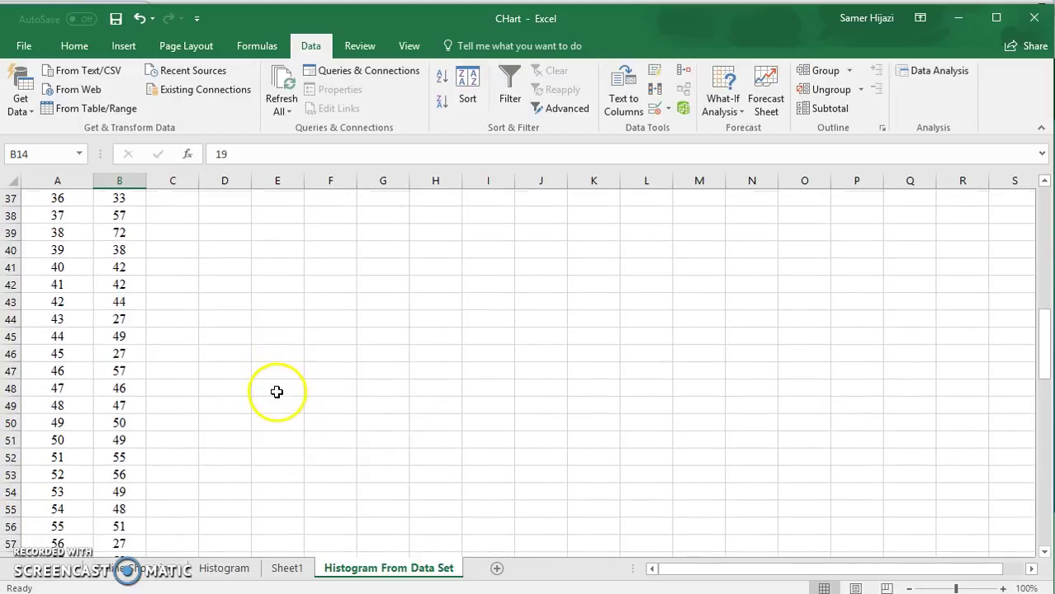
left_click(125, 511)
key("Down")
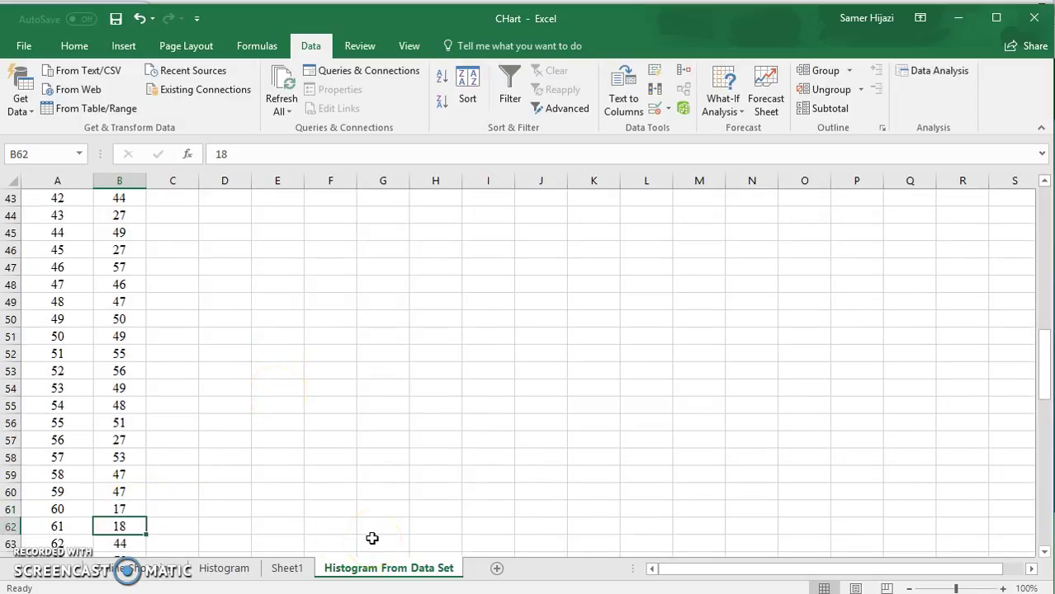
scroll(376, 518, "down", 2)
left_click_drag(1042, 373, 1029, 210)
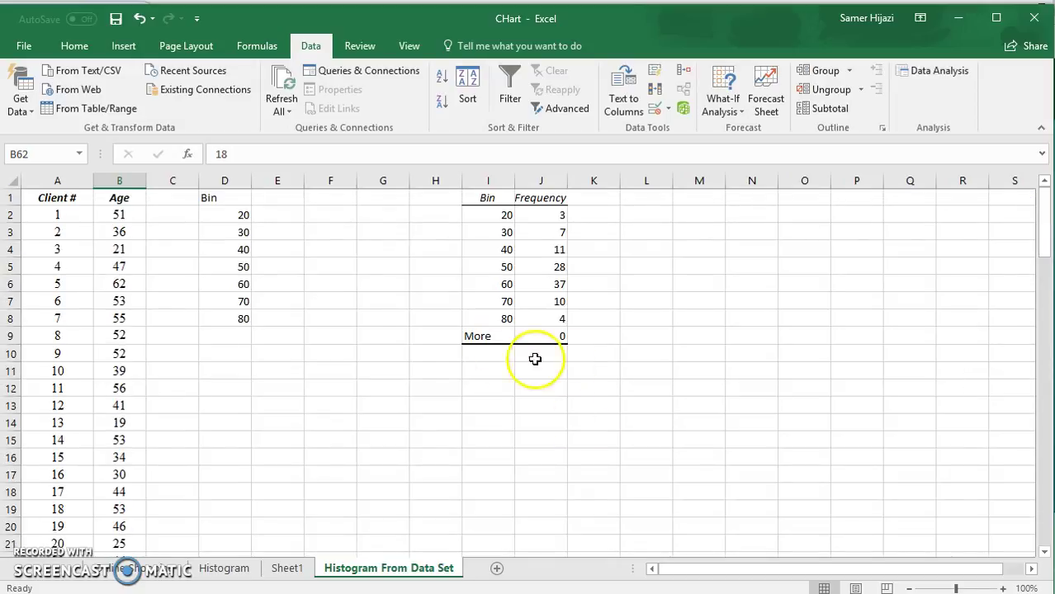
- Clear the More row in I9:J9 and total the frequencies in J10 with =SUM(J2:J8)
left_click_drag(478, 337, 536, 336)
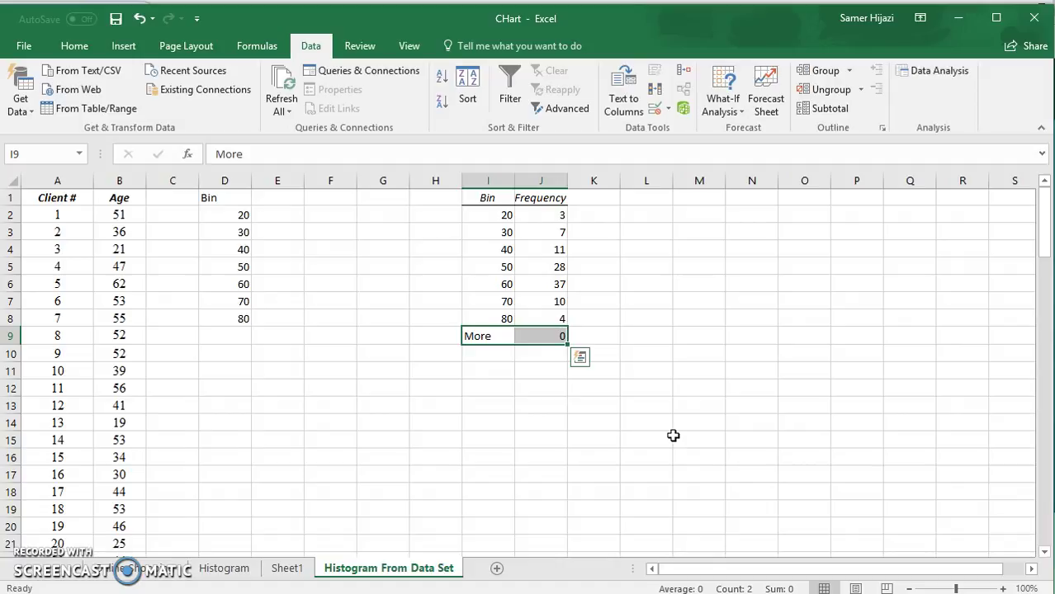
key("Delete")
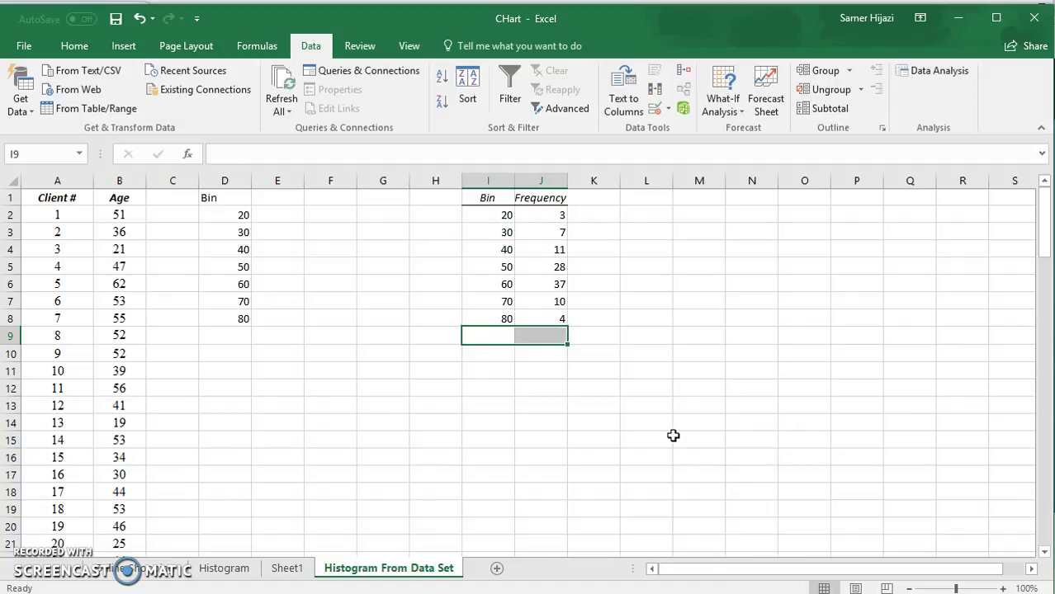
left_click(547, 357)
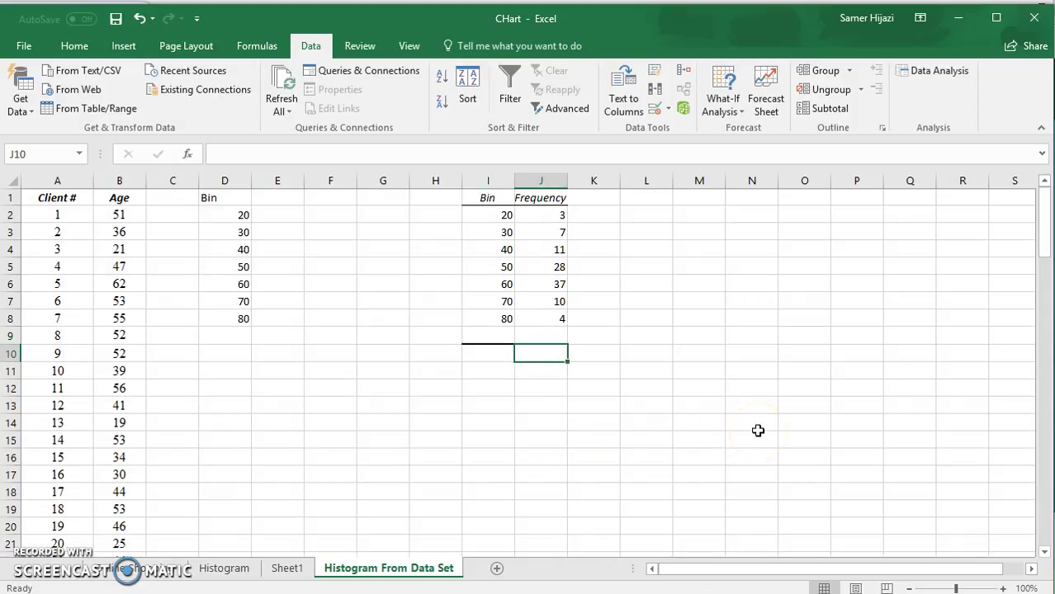
type("=sum")
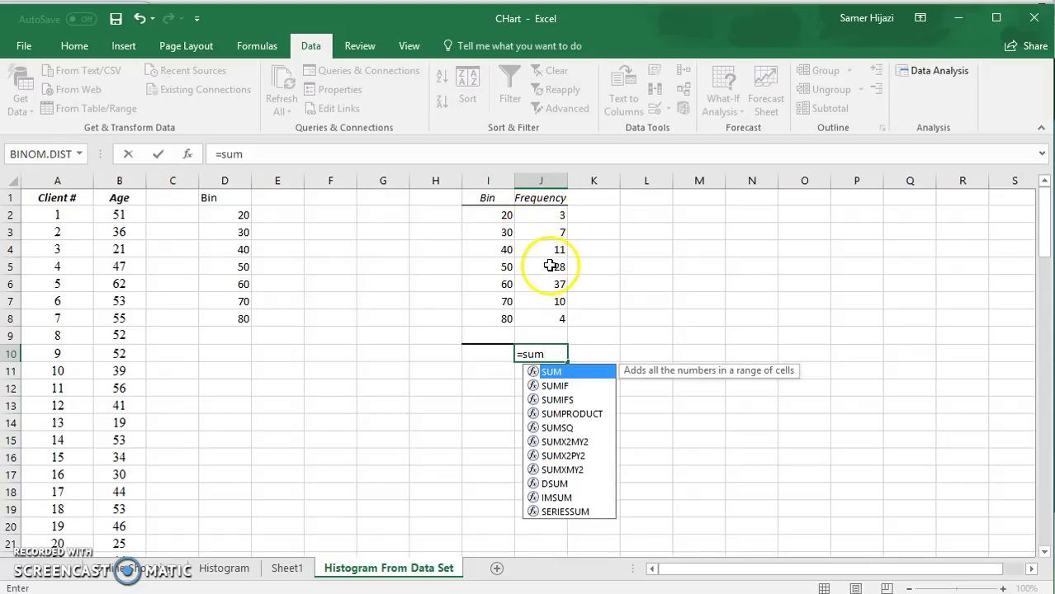
double_click(558, 372)
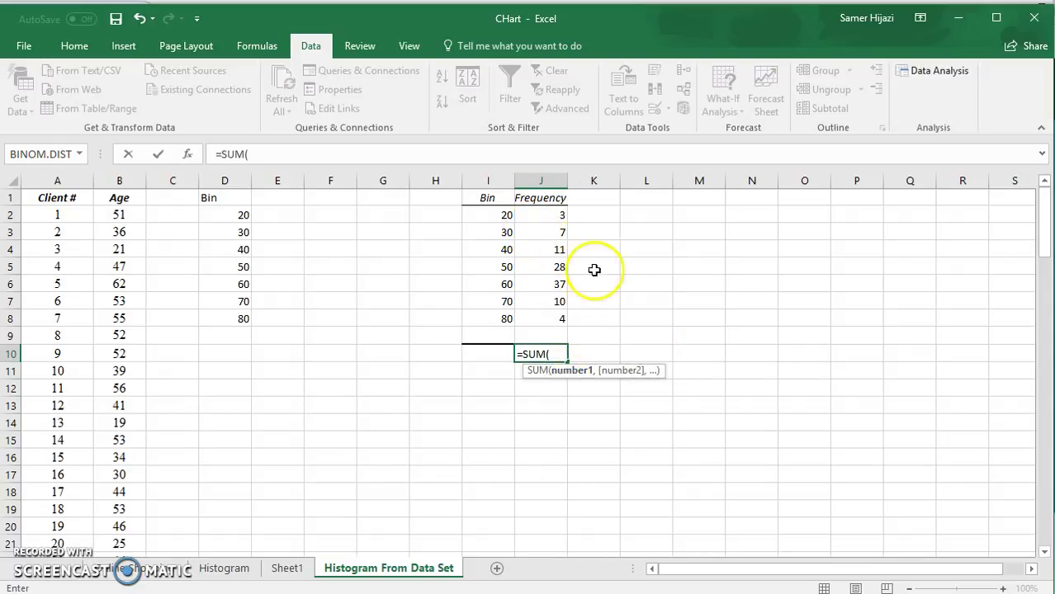
left_click_drag(552, 216, 562, 319)
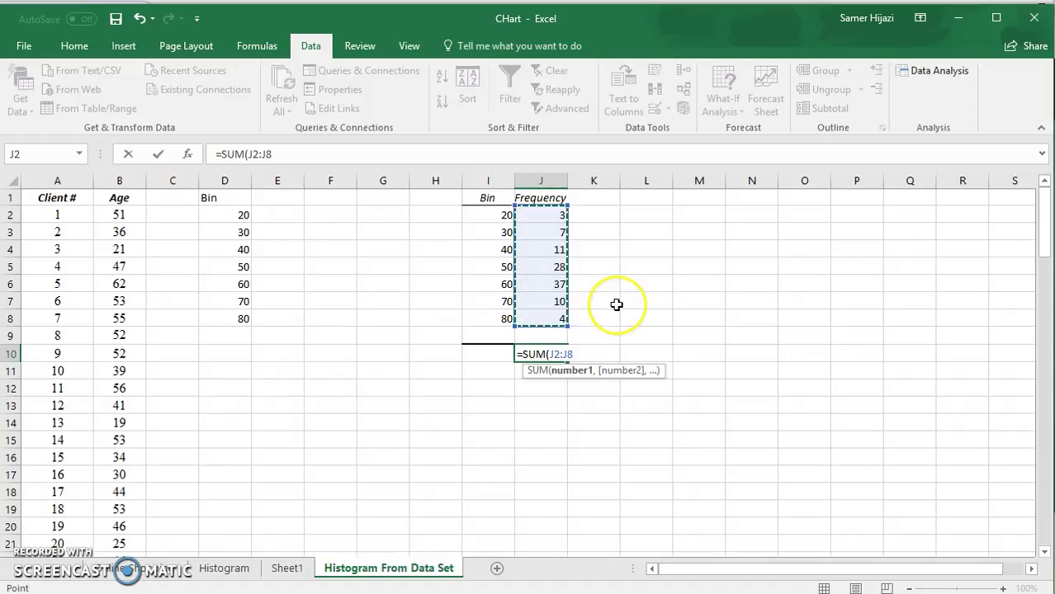
key("Return")
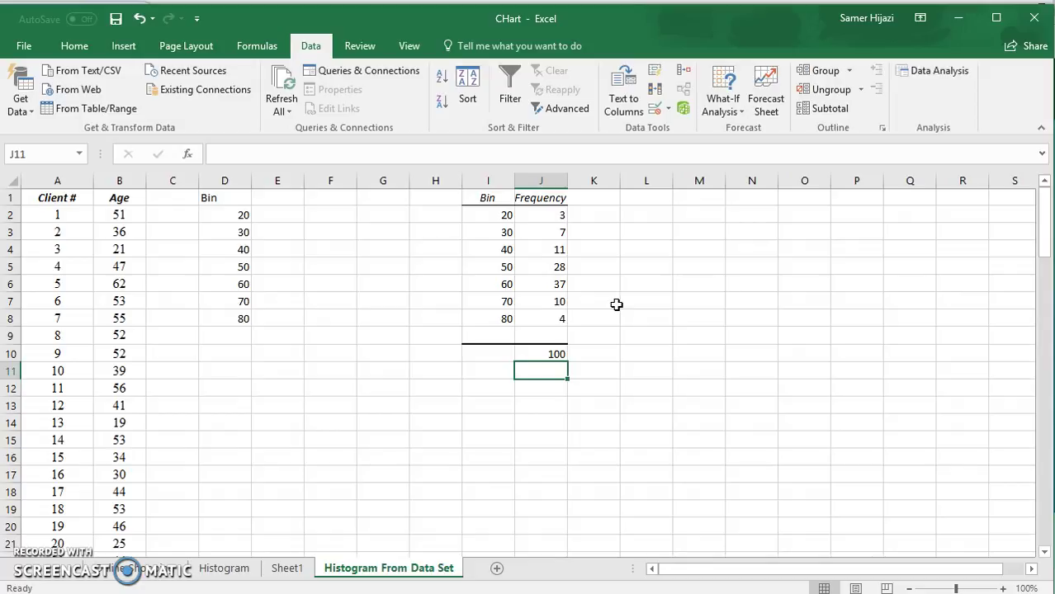
- Delete columns H through J containing the frequency table
left_click_drag(1046, 246, 1046, 208)
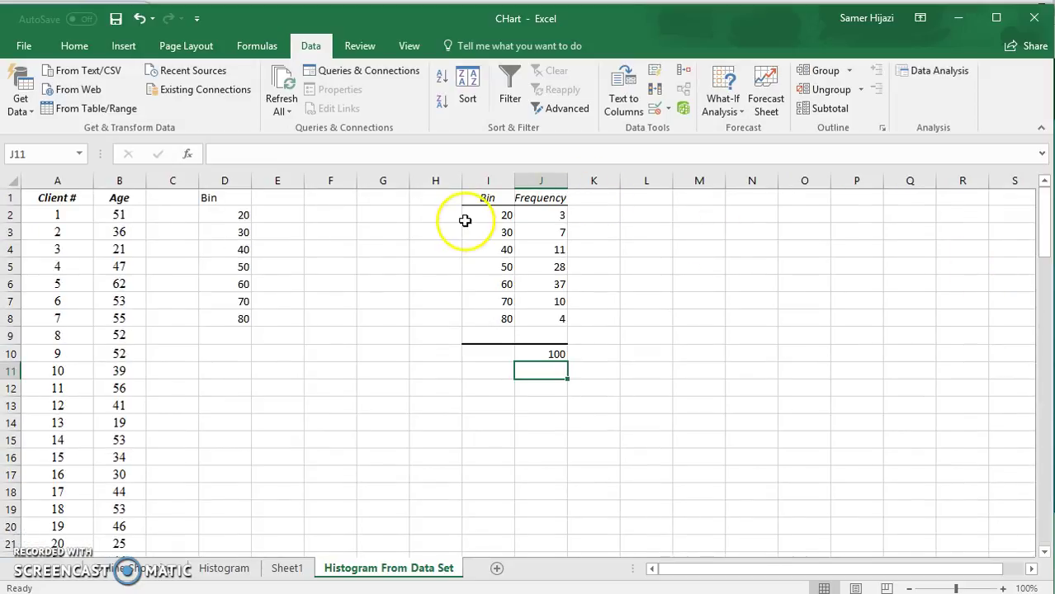
mouse_move(431, 179)
left_mouse_down()
mouse_move(497, 198)
mouse_move(550, 193)
mouse_move(536, 176)
left_mouse_up()
right_click(536, 176)
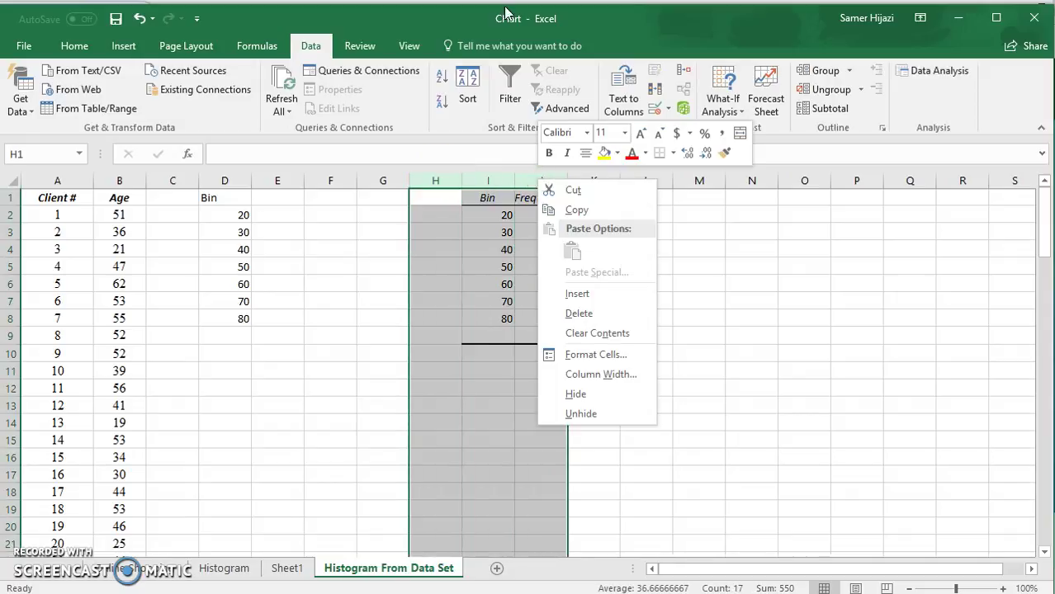
left_click(591, 314)
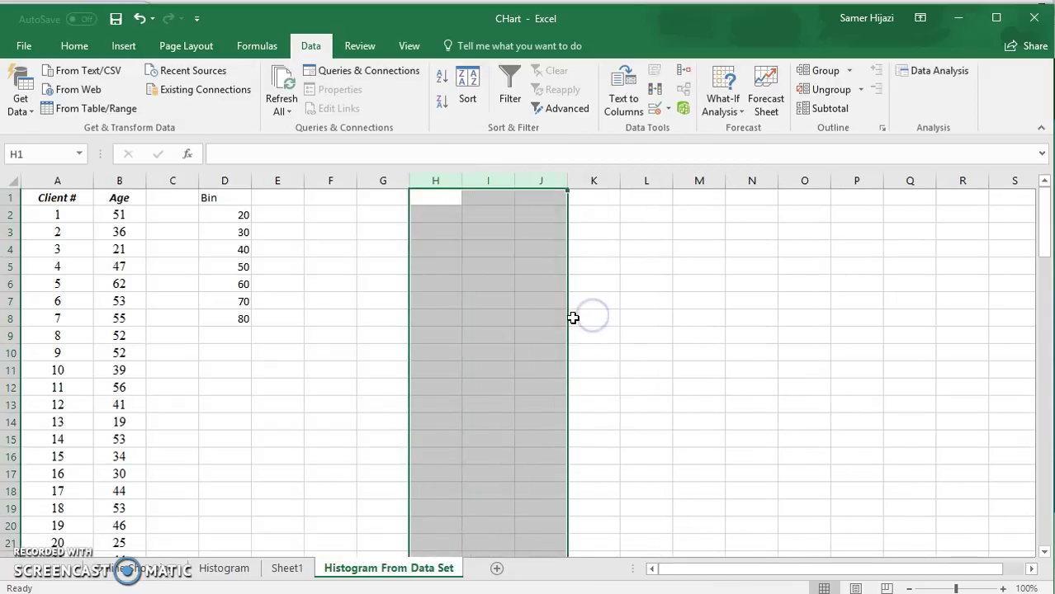
- Run the Histogram tool again with Cumulative Percentage enabled and output at $I$1, and widen the Frequency and Cumulative % columns
left_click(926, 73)
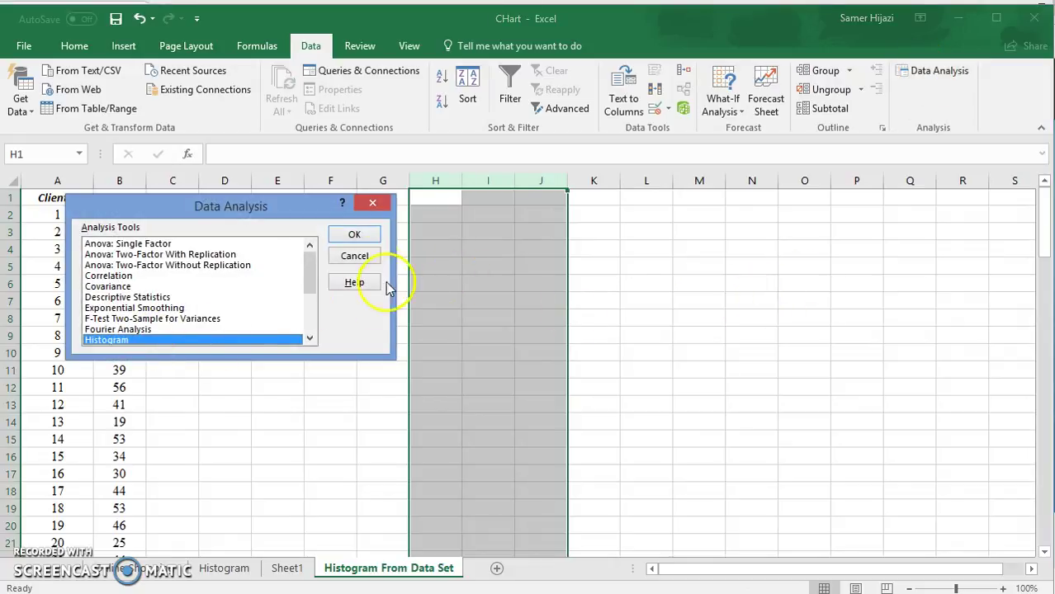
left_click(356, 237)
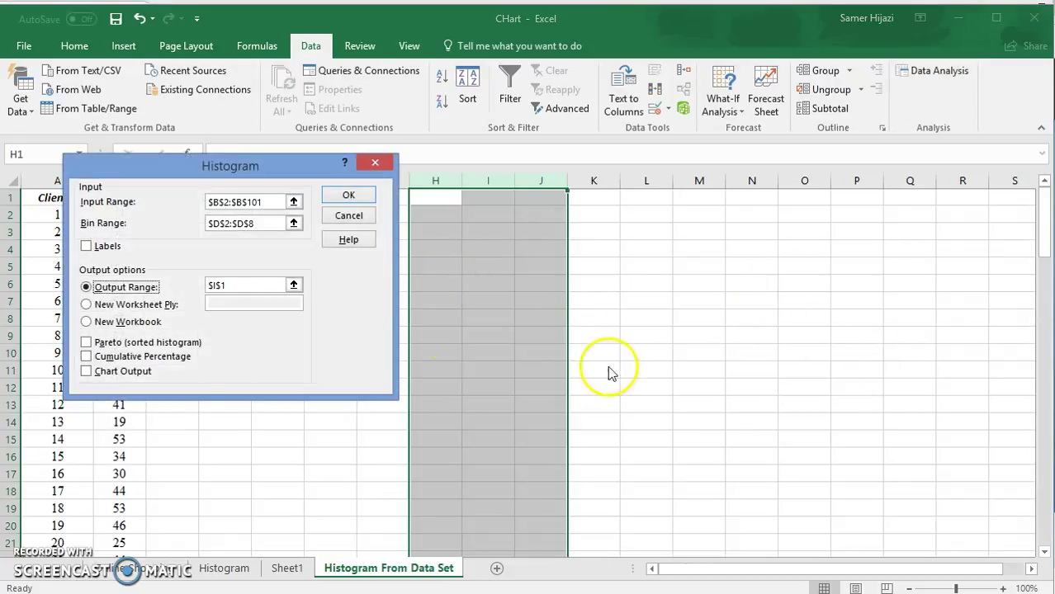
left_click(87, 357)
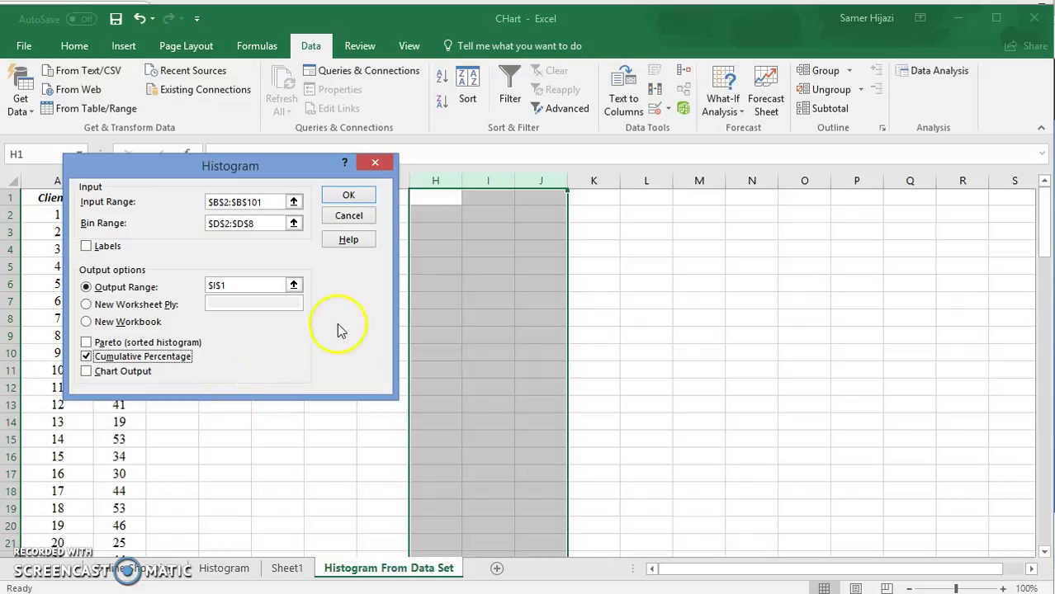
left_click(346, 195)
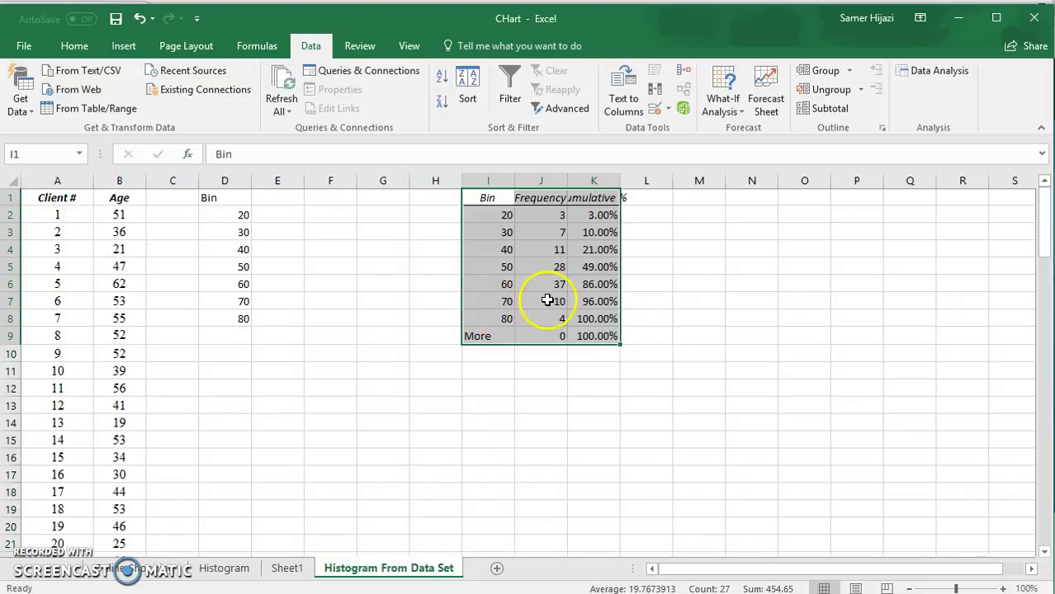
left_click_drag(621, 187, 678, 188)
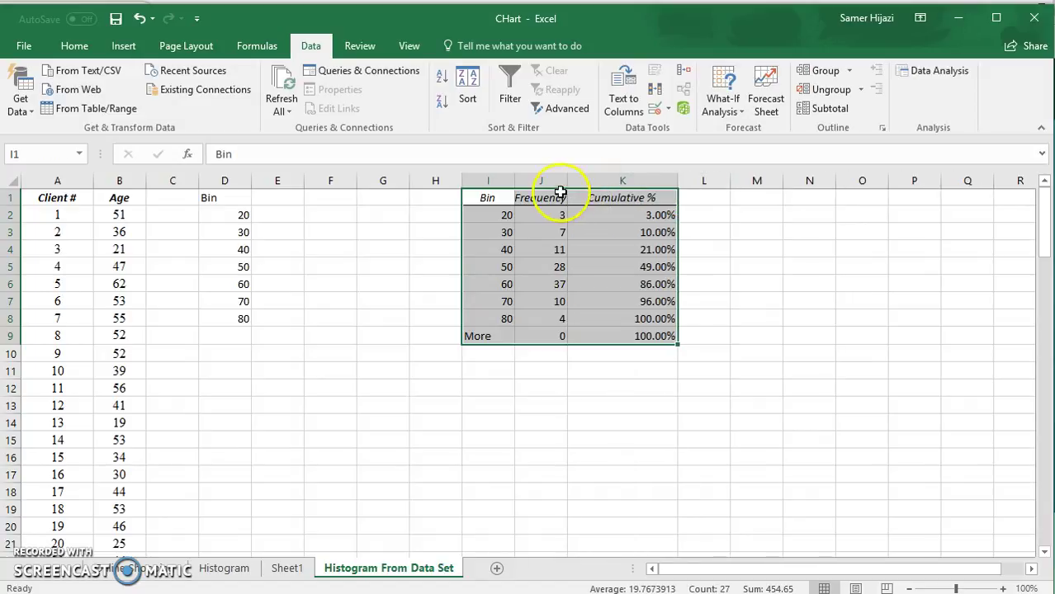
left_click_drag(567, 181, 605, 183)
- Review the cumulative percentages in K2:K8 against their bins and frequencies
left_click(699, 213)
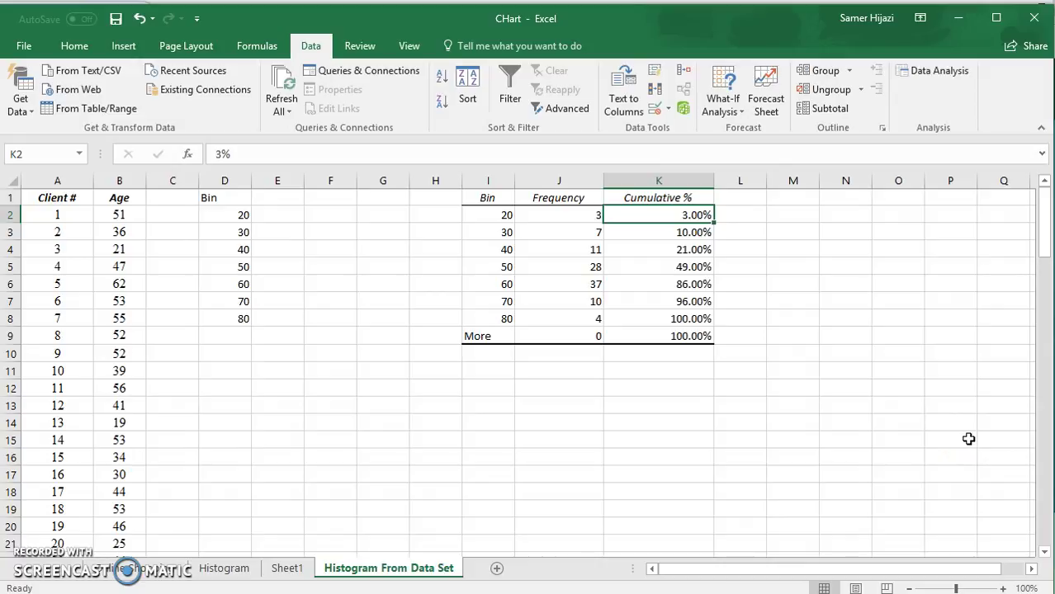
key("Right")
key("Down")
key("Down")
key("Down")
key("Down")
key("Down")
key("Down")
key("Left")
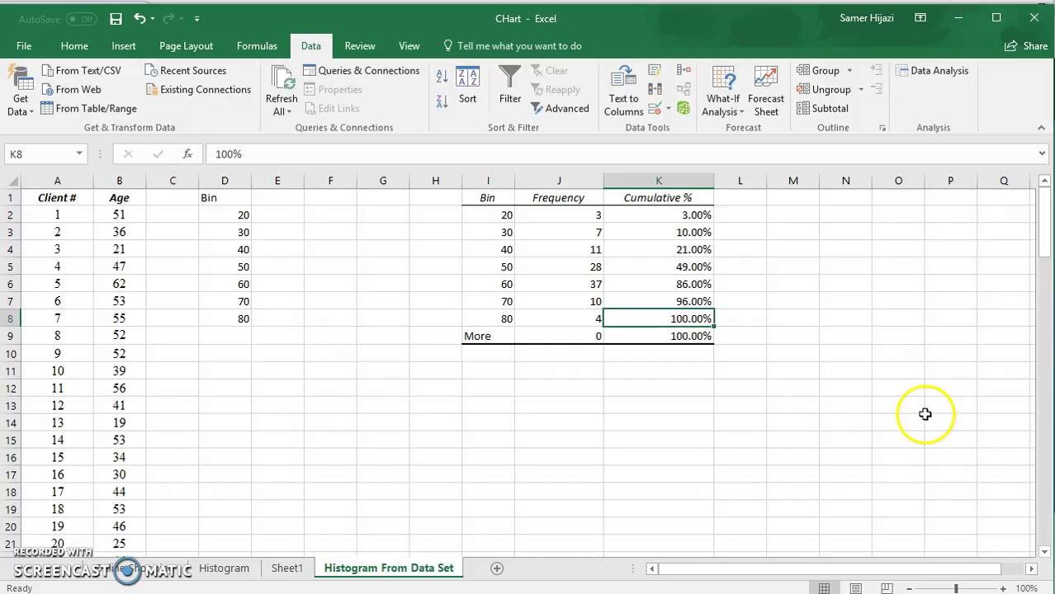
left_click(684, 218)
left_click(682, 232)
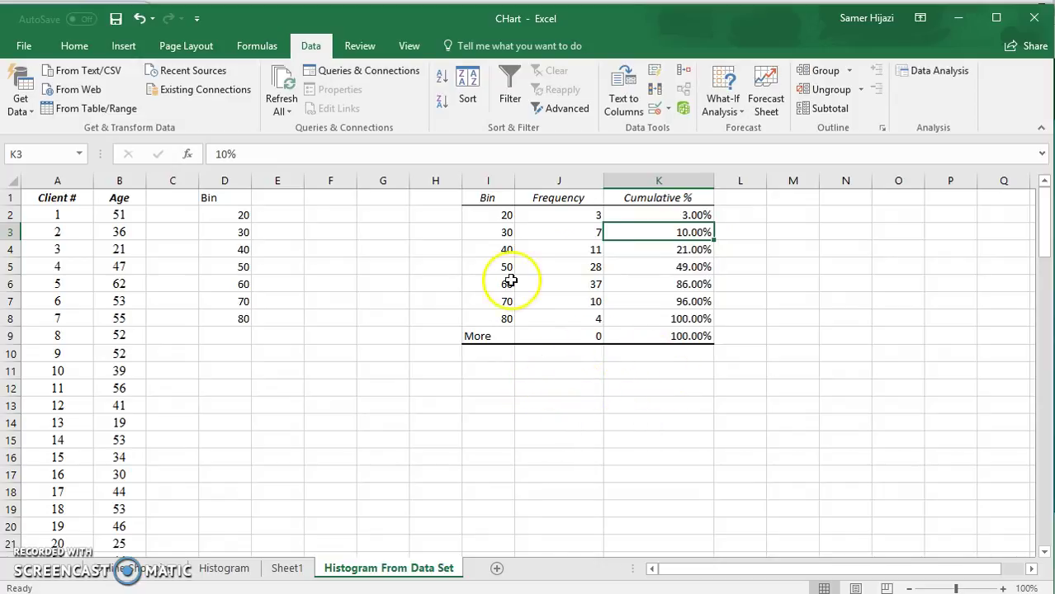
- Delete columns H through L containing the bin, frequency and cumulative percentage table
left_click_drag(450, 179, 735, 181)
right_click(728, 184)
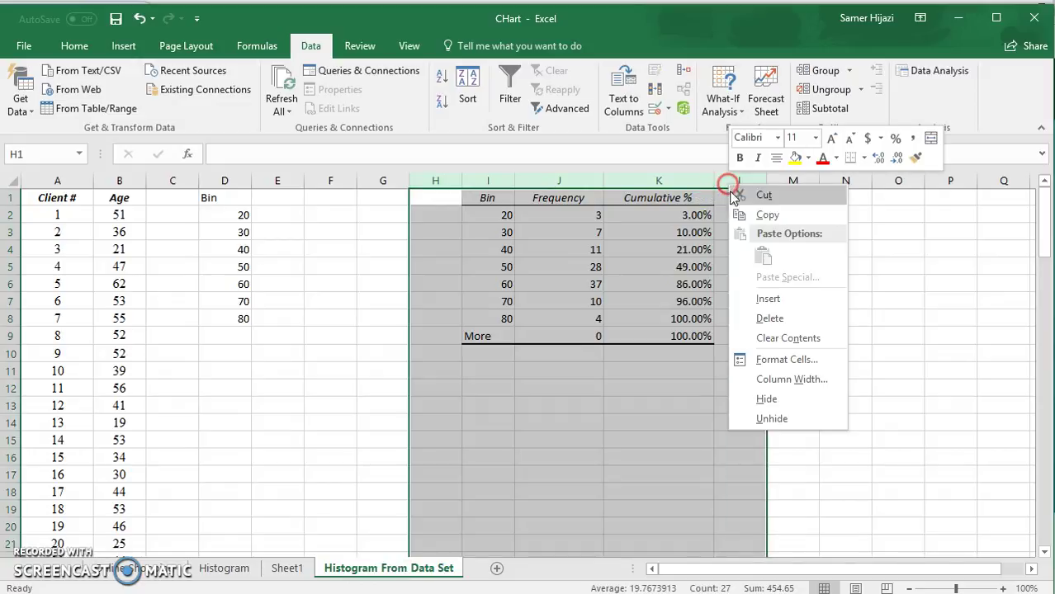
left_click(768, 318)
- Run the Histogram tool on $B$2:$B$101 with bins $D$2:$D$8, output at $I$1, Cumulative Percentage off and Chart Output on
left_click(940, 70)
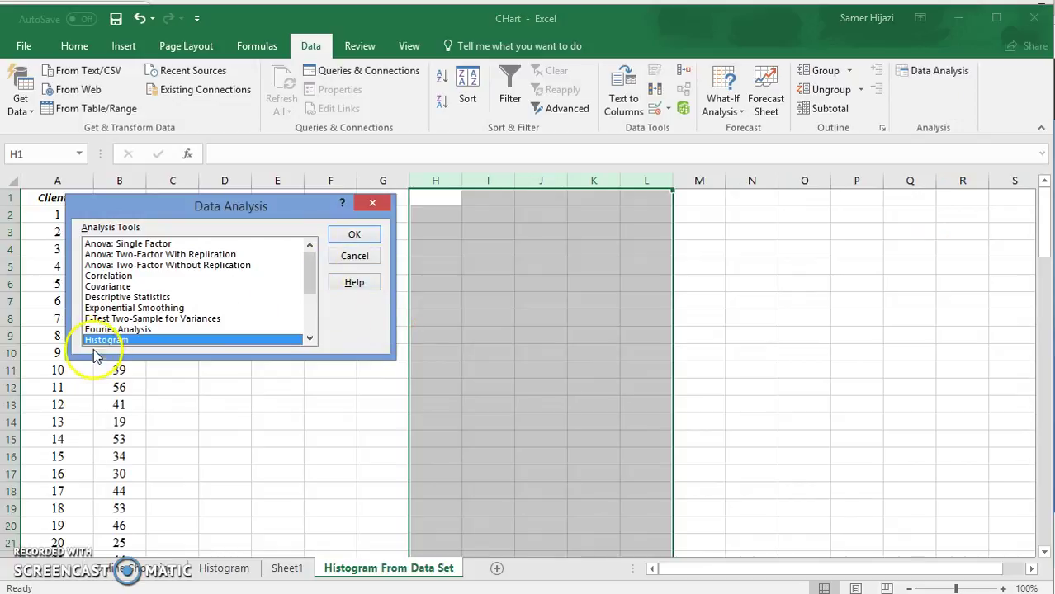
left_click(354, 235)
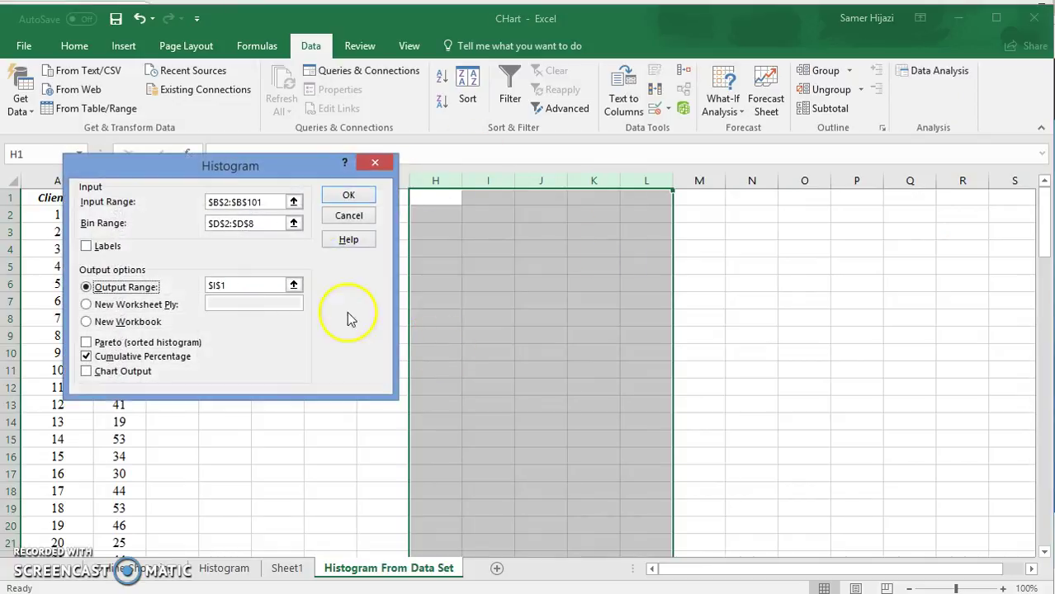
left_click_drag(299, 157, 666, 209)
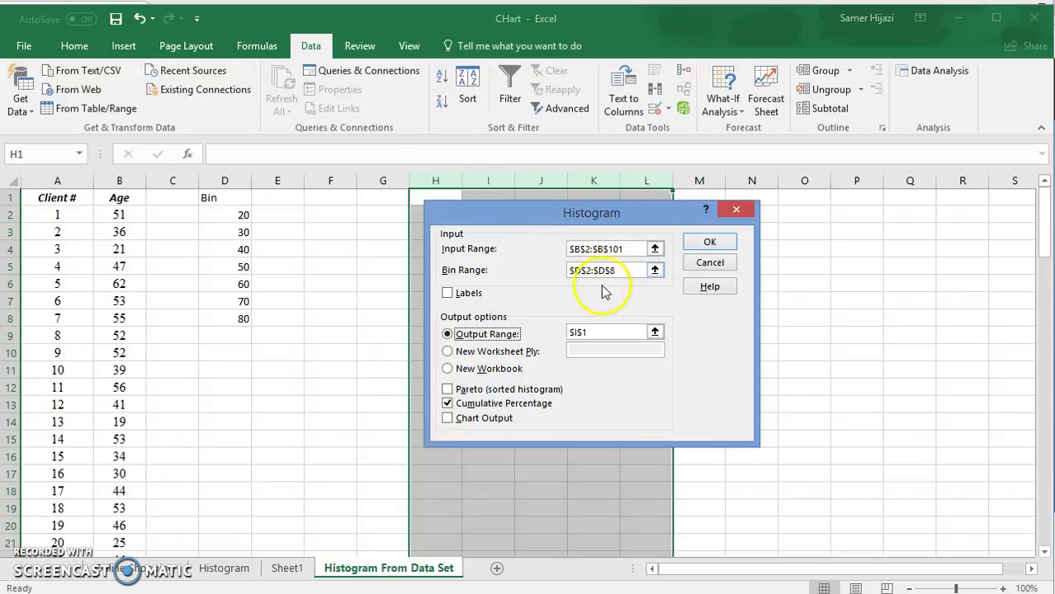
left_click(464, 406)
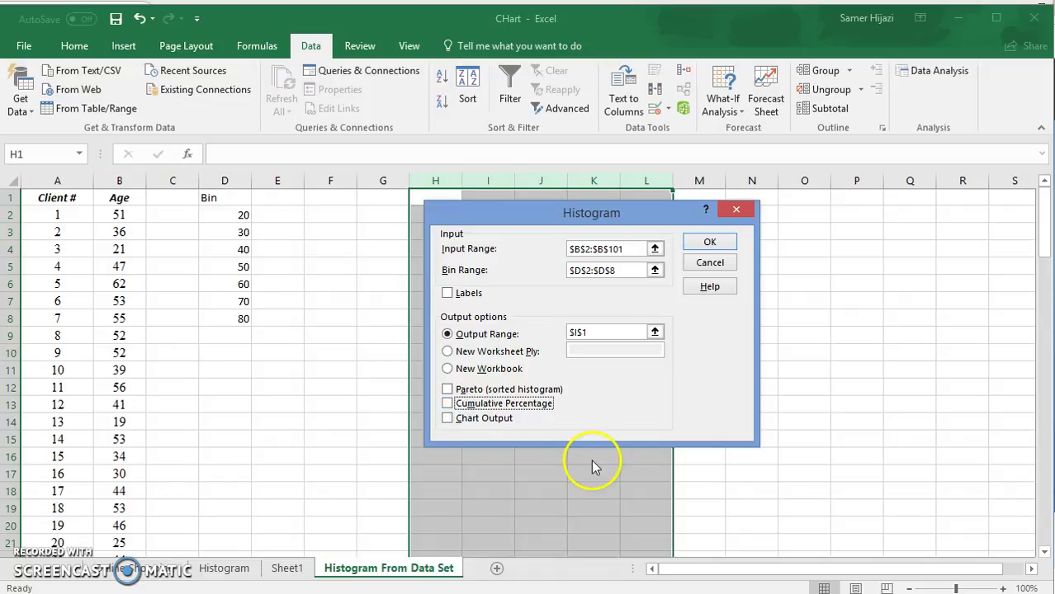
left_click(447, 420)
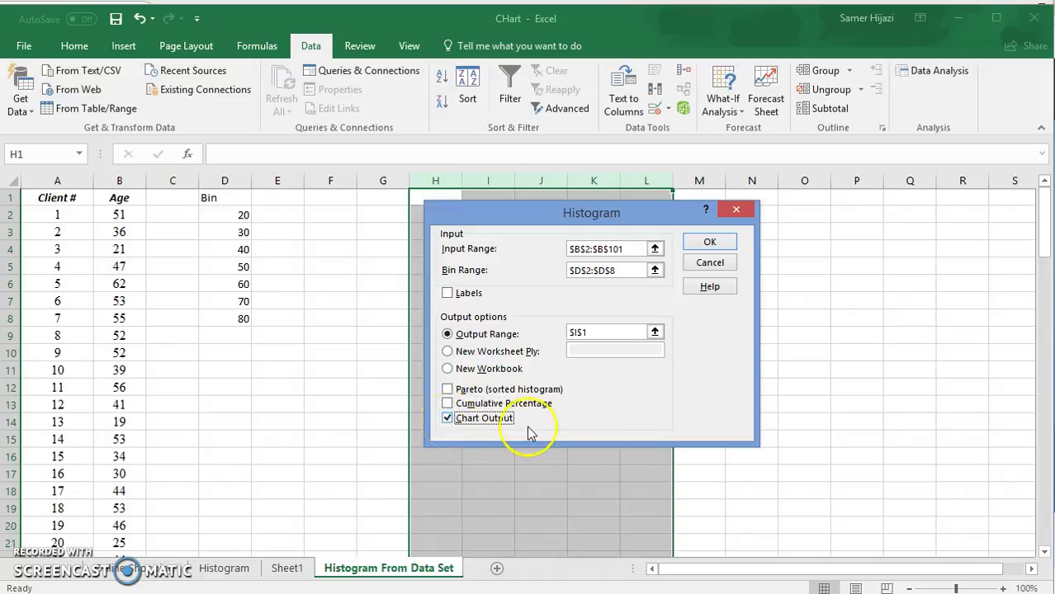
left_click(711, 243)
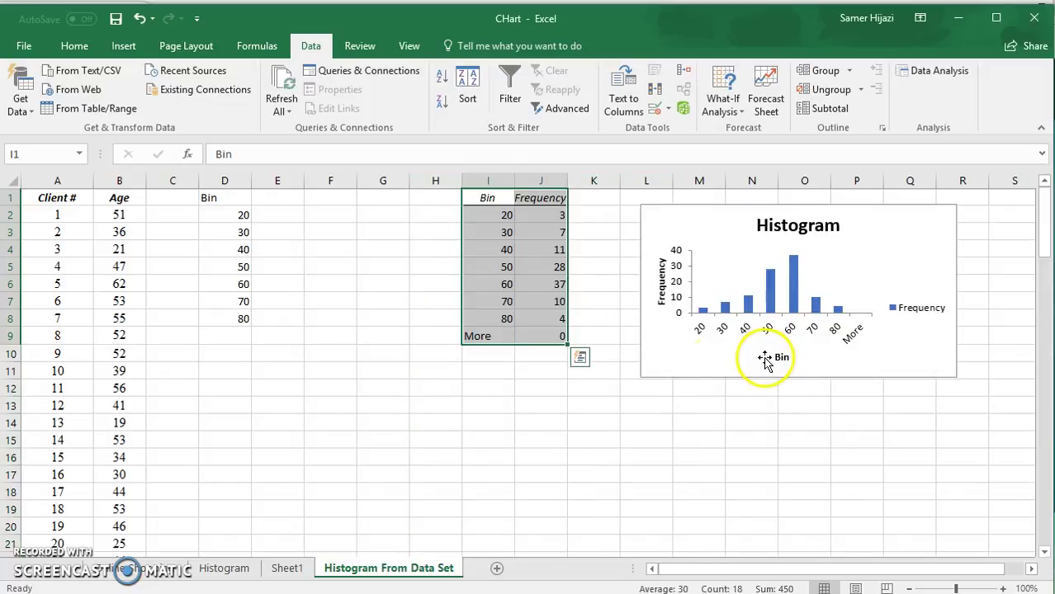
- Enlarge the histogram chart and clear the More row in I9:J9
left_click(903, 369)
left_click_drag(956, 377, 1006, 459)
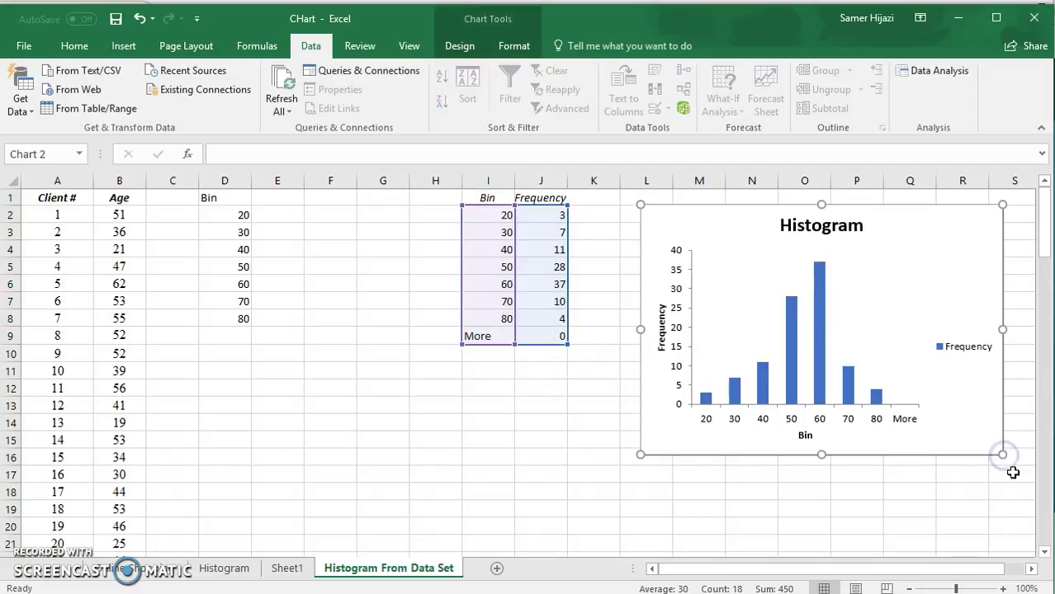
left_click(483, 337)
left_click_drag(485, 344, 525, 339)
left_click(573, 356)
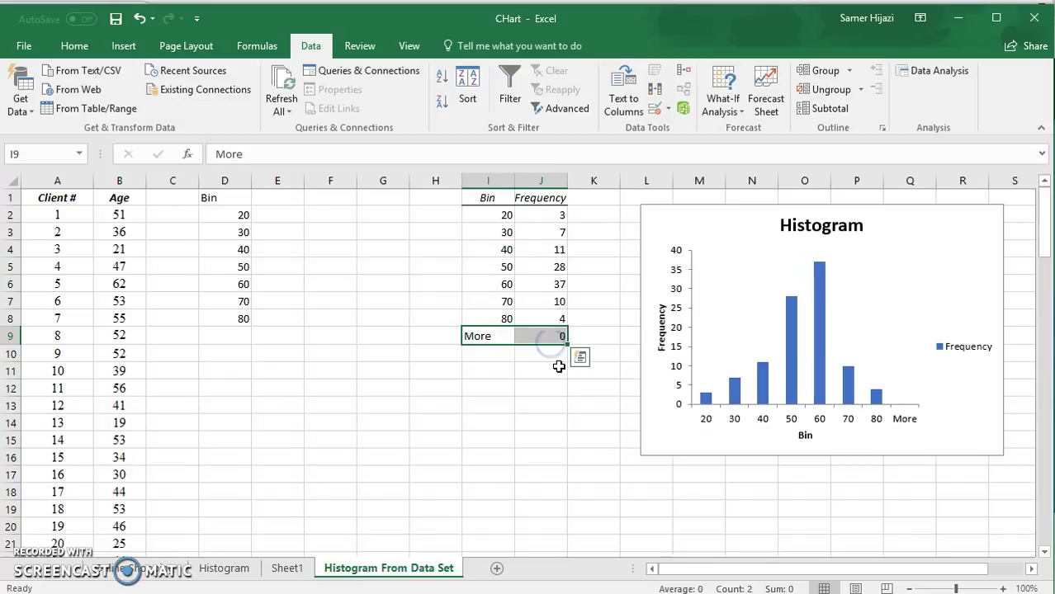
key("Delete")
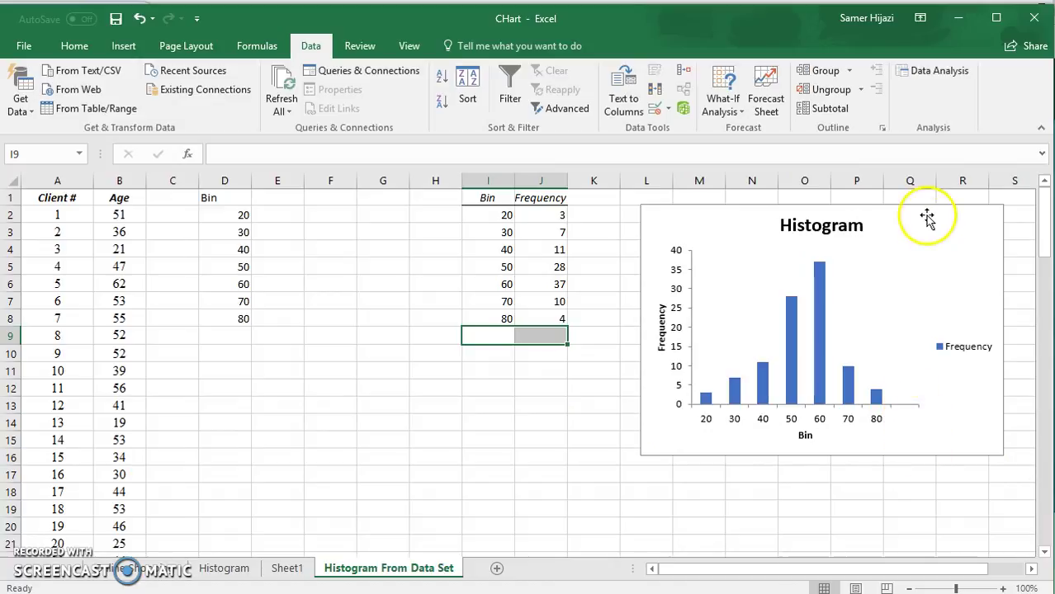
- Move the chart over columns F to P, enlarge it, and set the Frequency series gap width to 0%
left_click_drag(927, 218, 604, 216)
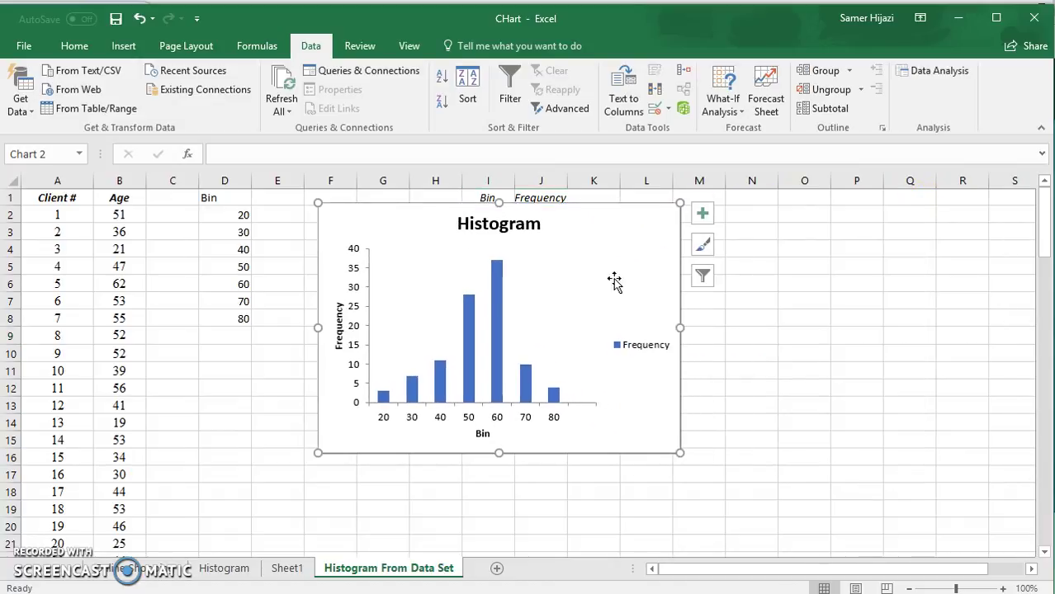
left_click_drag(679, 453, 895, 520)
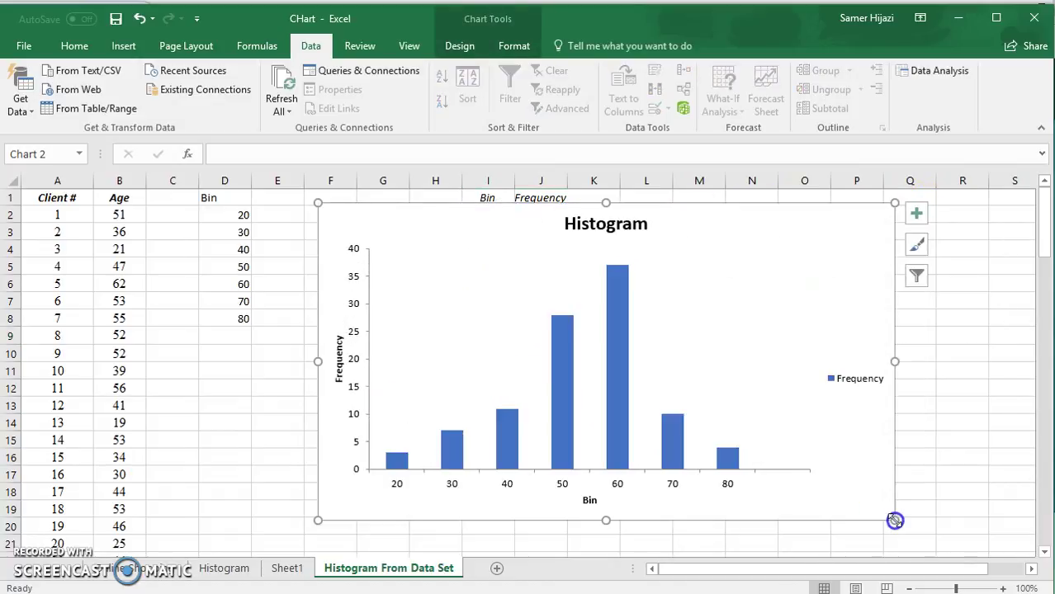
left_click(619, 425)
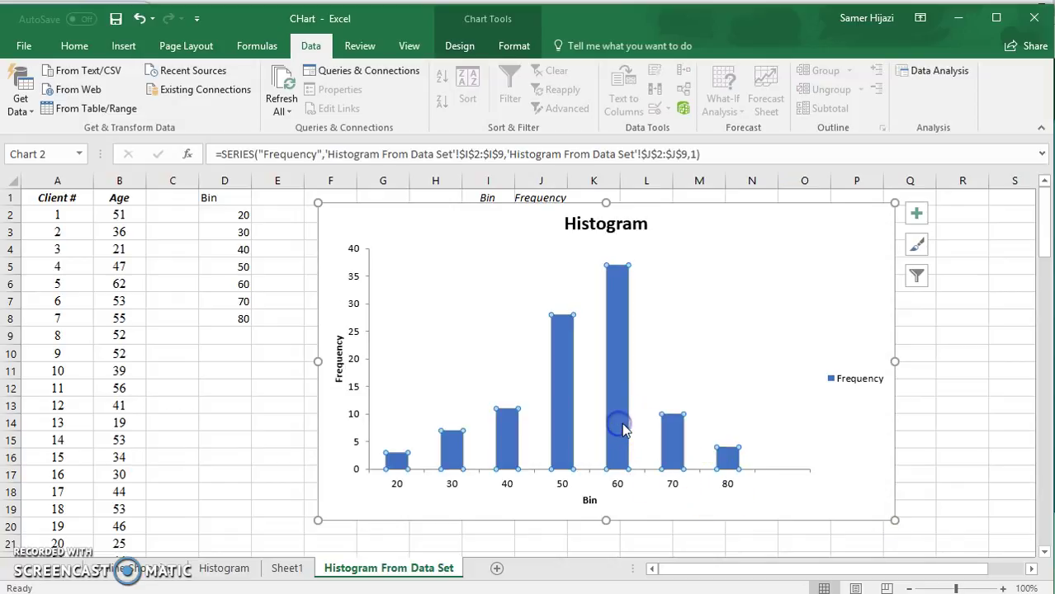
right_click(621, 426)
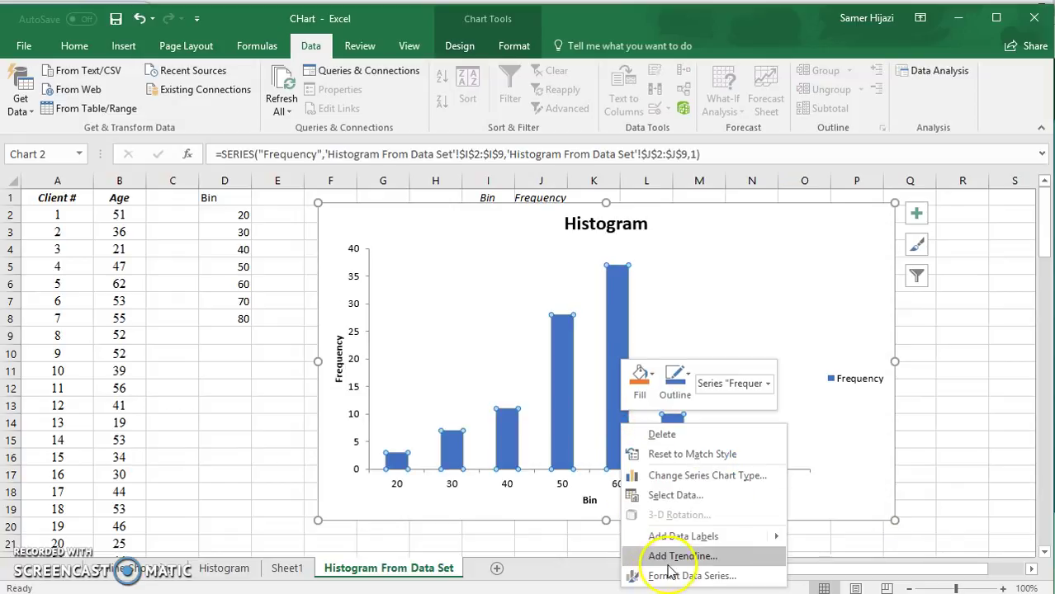
left_click(733, 575)
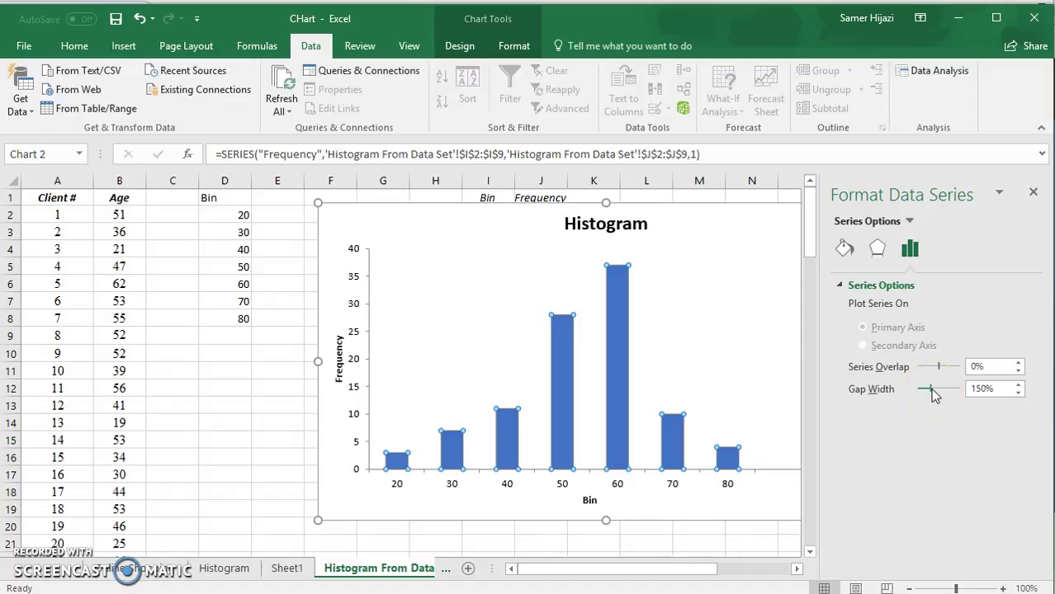
left_click_drag(929, 389, 911, 389)
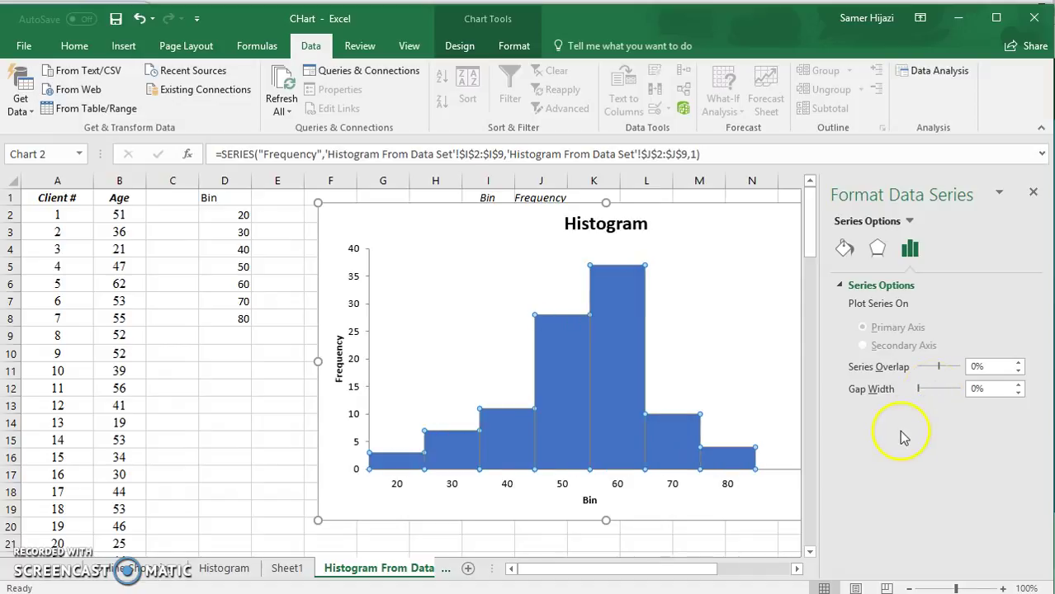
- Turn on Vary colors by point for the Frequency bars and shift the chart toward columns H to R
left_click(844, 248)
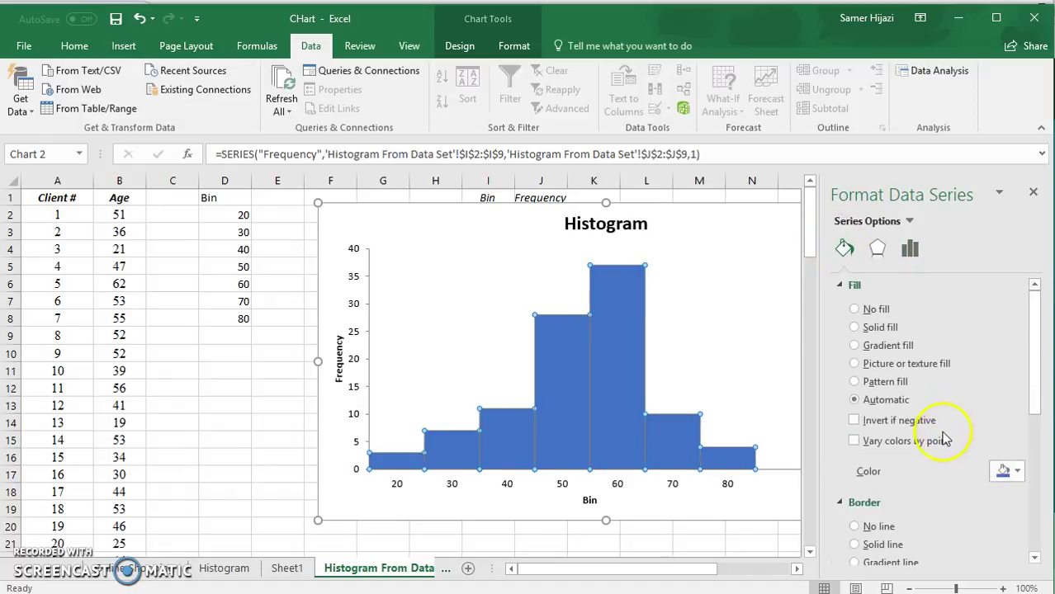
left_click(854, 441)
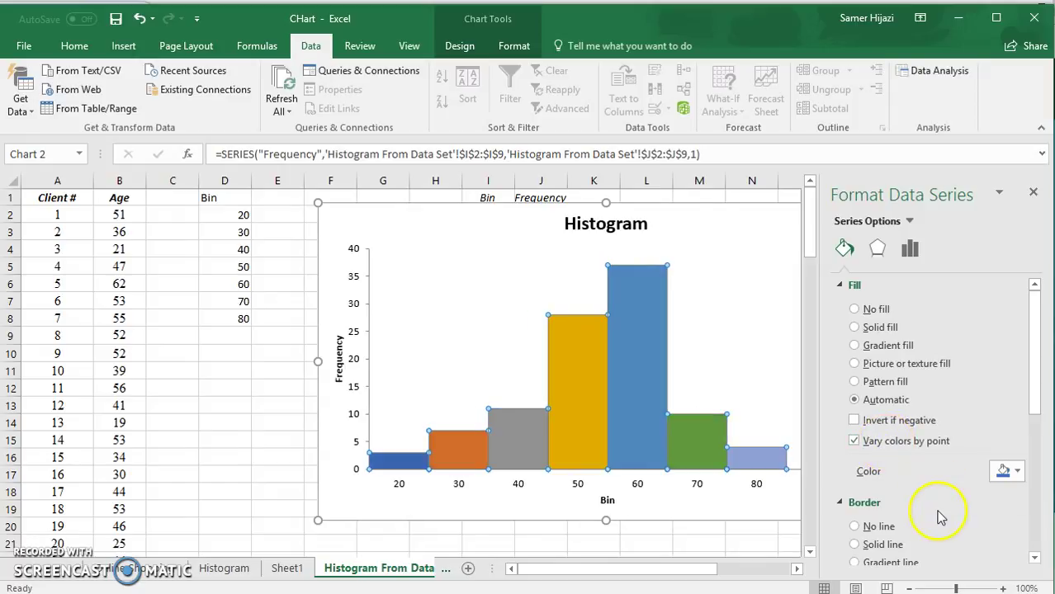
left_click(1032, 195)
left_click_drag(721, 210, 829, 222)
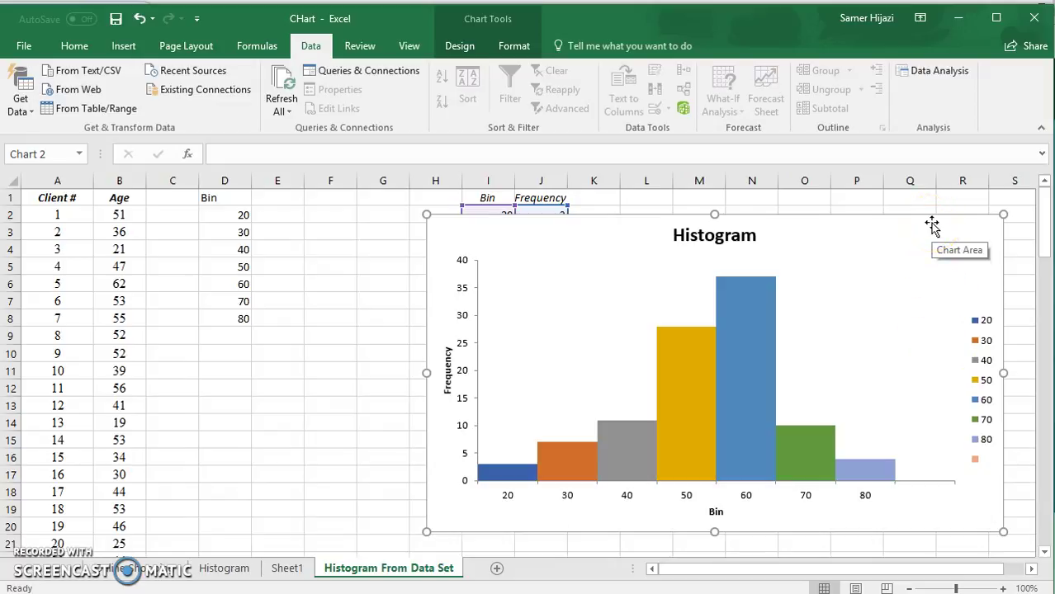
- Delete the colored histogram chart and columns H through K with the frequency table
key("Delete")
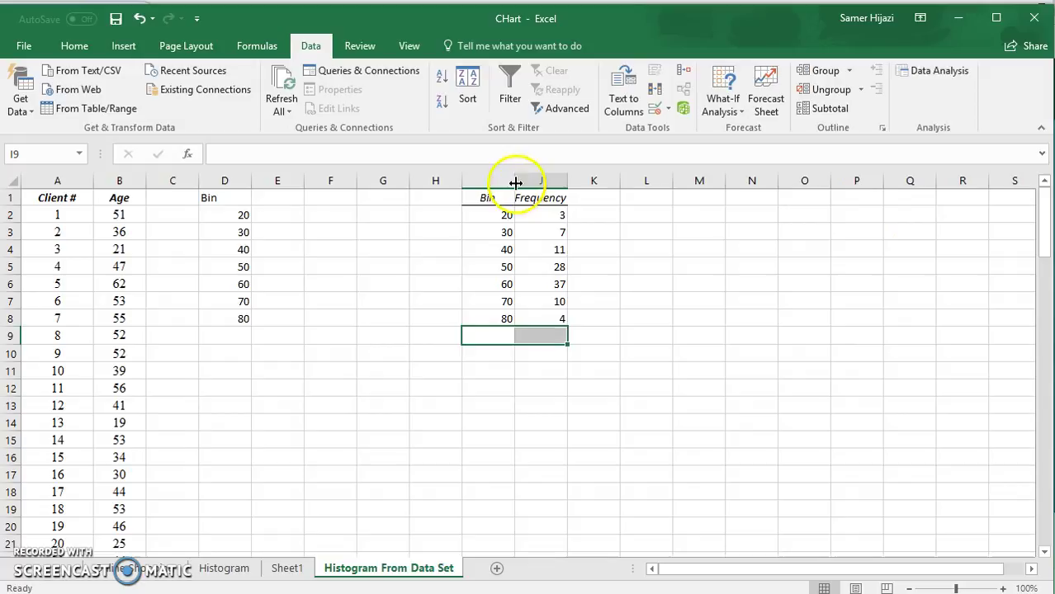
left_click_drag(435, 180, 593, 182)
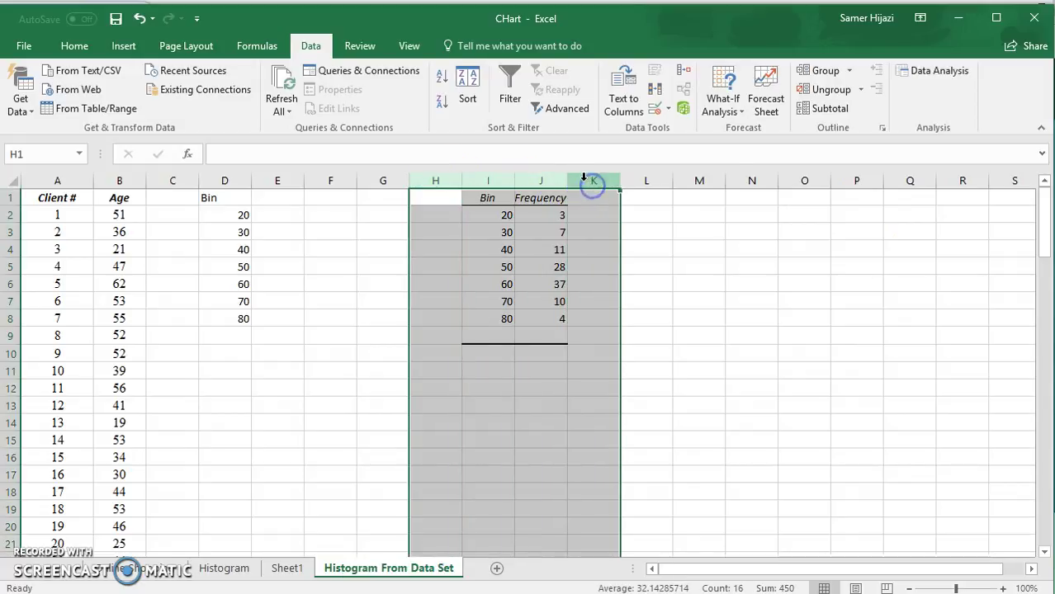
right_click(593, 181)
left_click(626, 314)
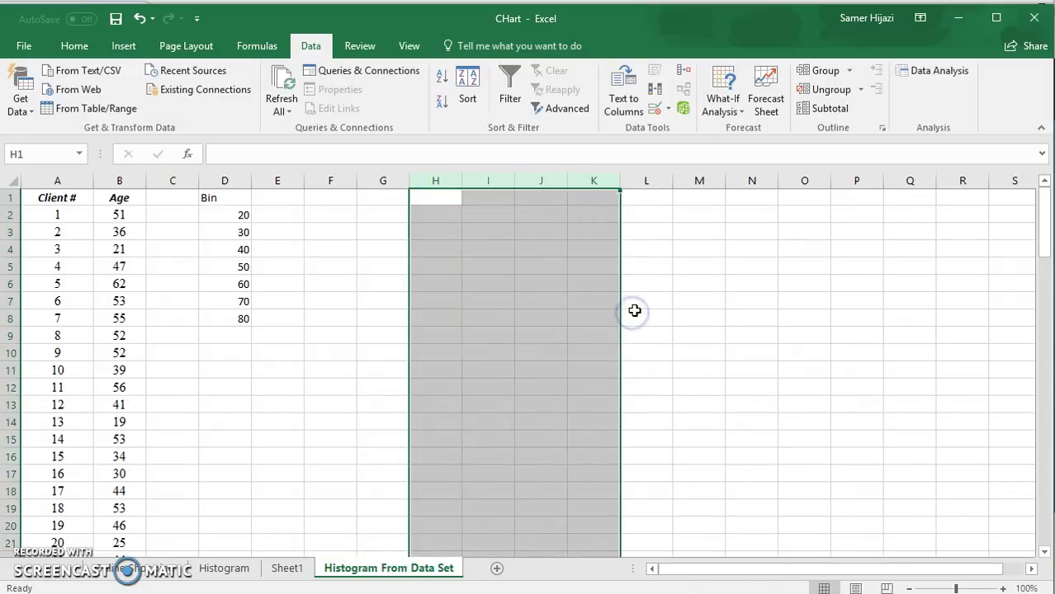
- Run the Histogram tool again with both Cumulative Percentage and Chart Output enabled and output at $I$1
left_click(941, 71)
left_click(565, 387)
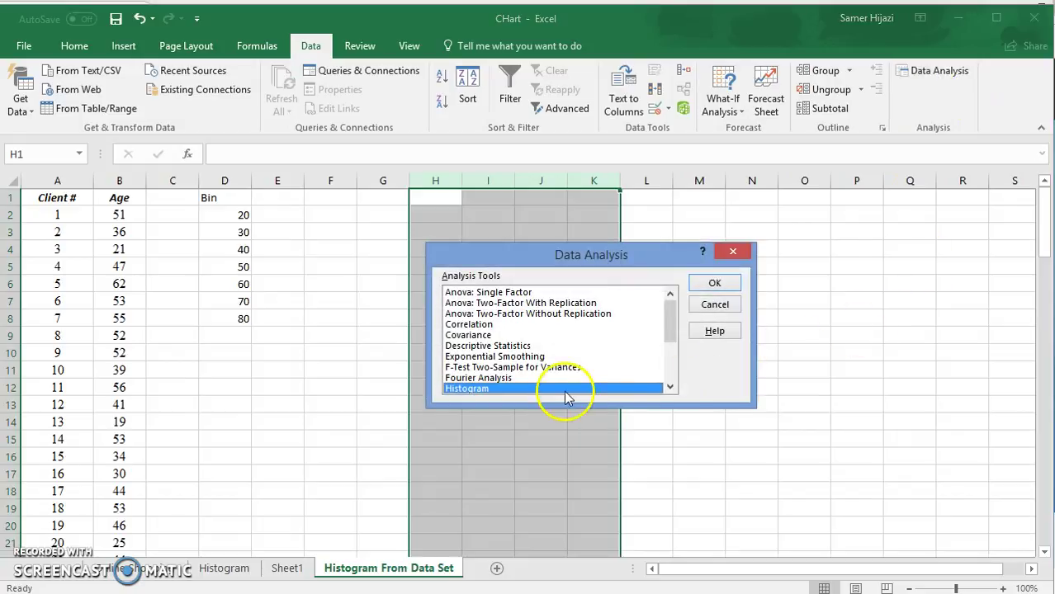
left_click(715, 285)
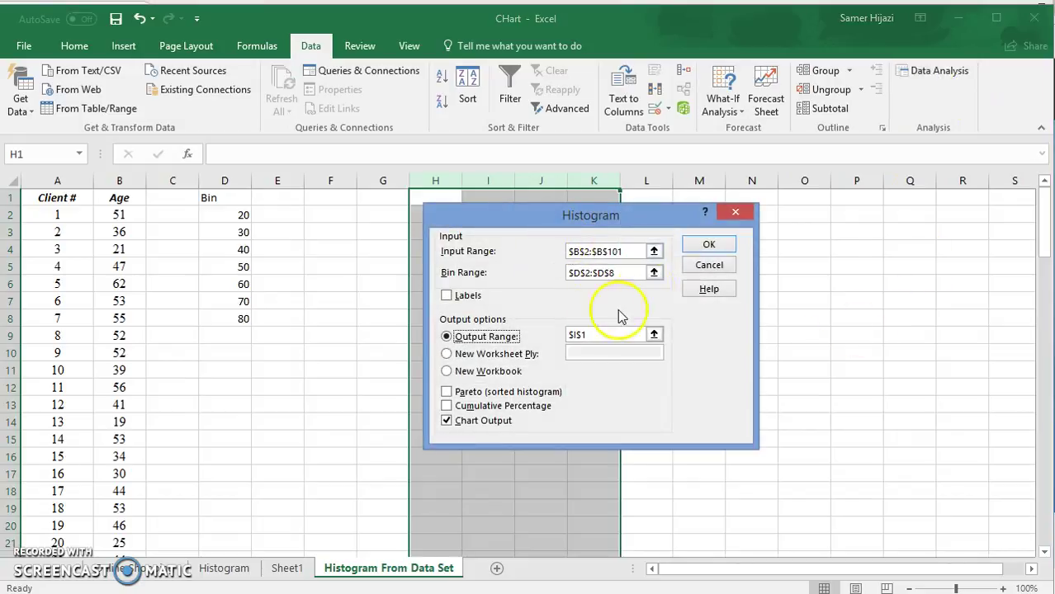
type("1")
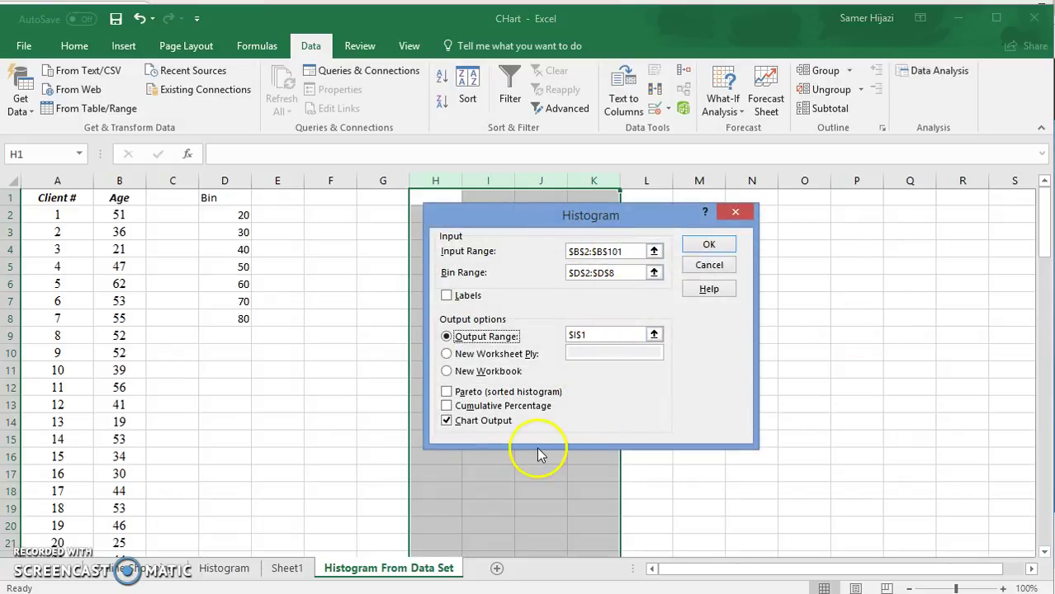
left_click(477, 410)
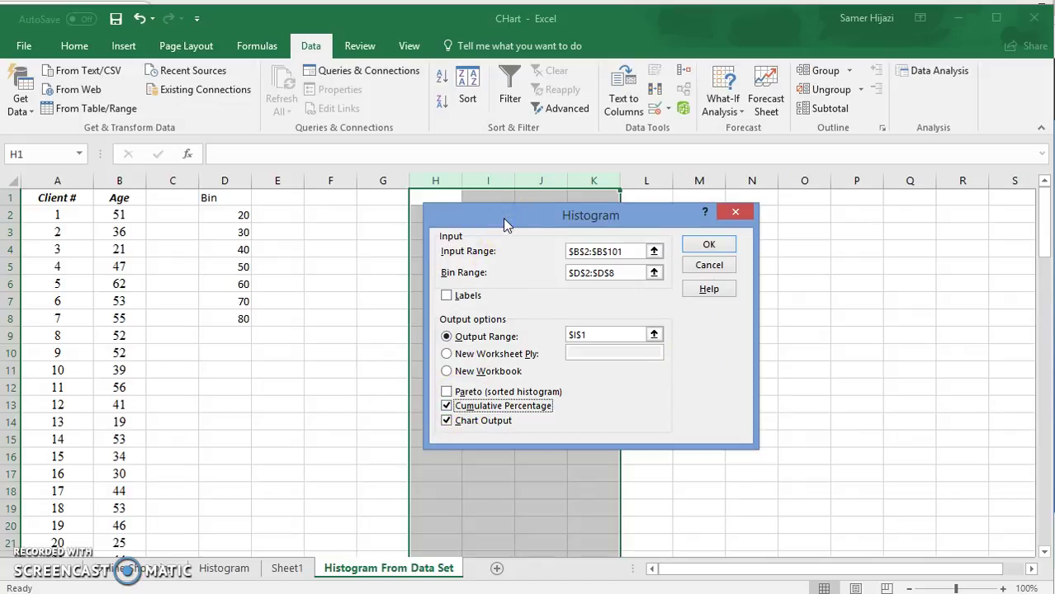
left_click(713, 246)
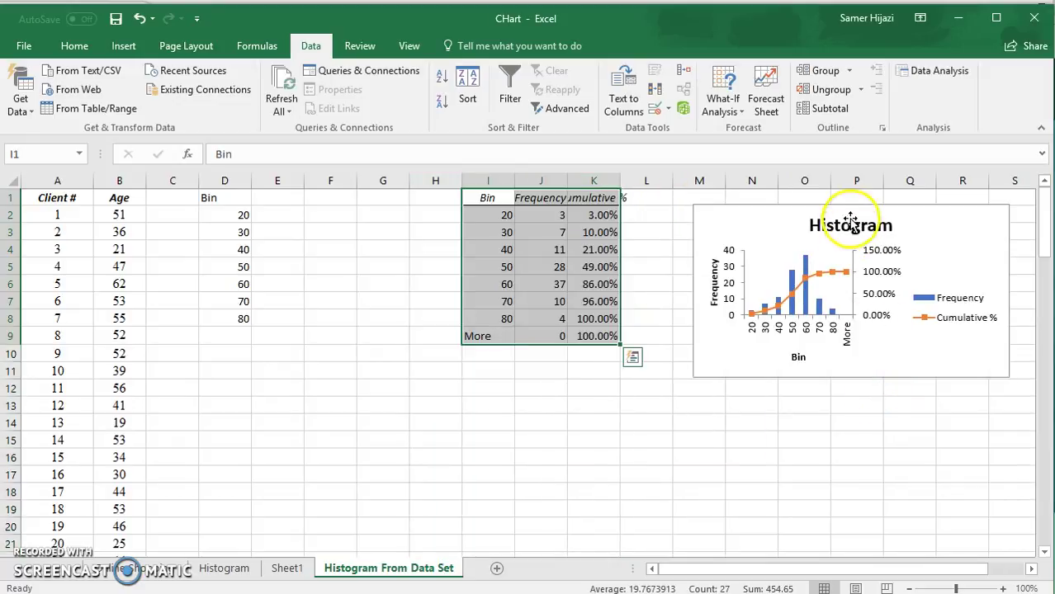
- Move the combined frequency and cumulative percentage chart to start around F6 and enlarge it to about row 21
left_click(846, 208)
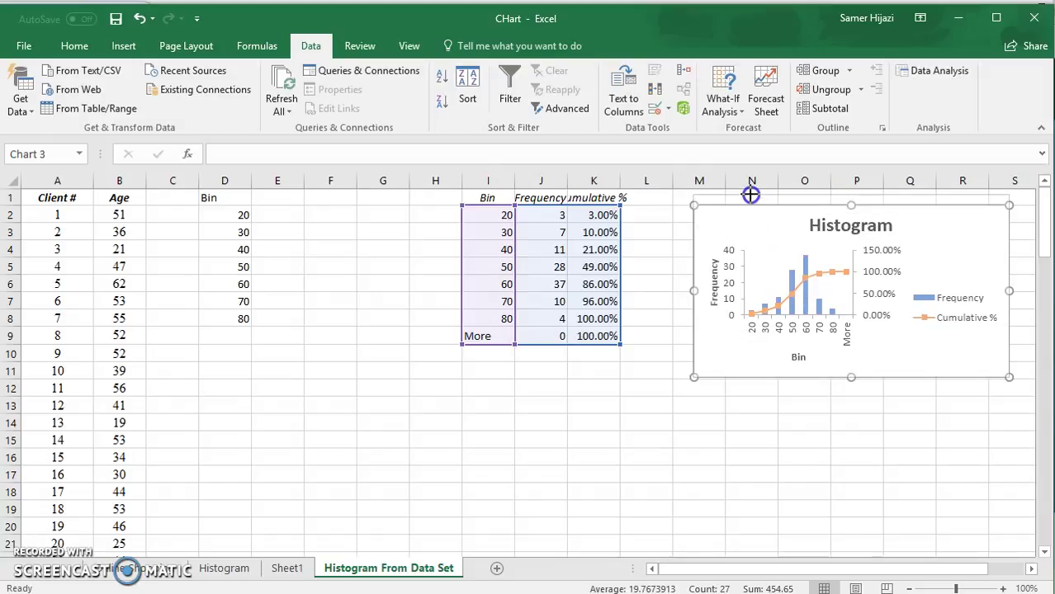
left_click_drag(812, 212, 452, 291)
left_click_drag(641, 460, 926, 549)
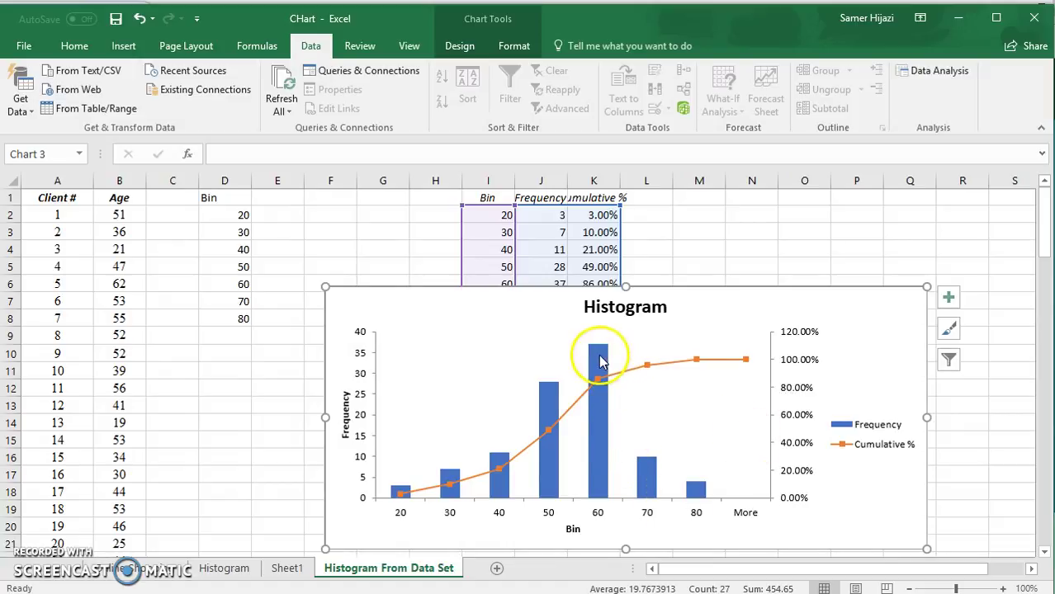
- Remove the Frequency bars from the chart, leaving only the Cumulative % line, and move the chart up to row 2
left_click(636, 370)
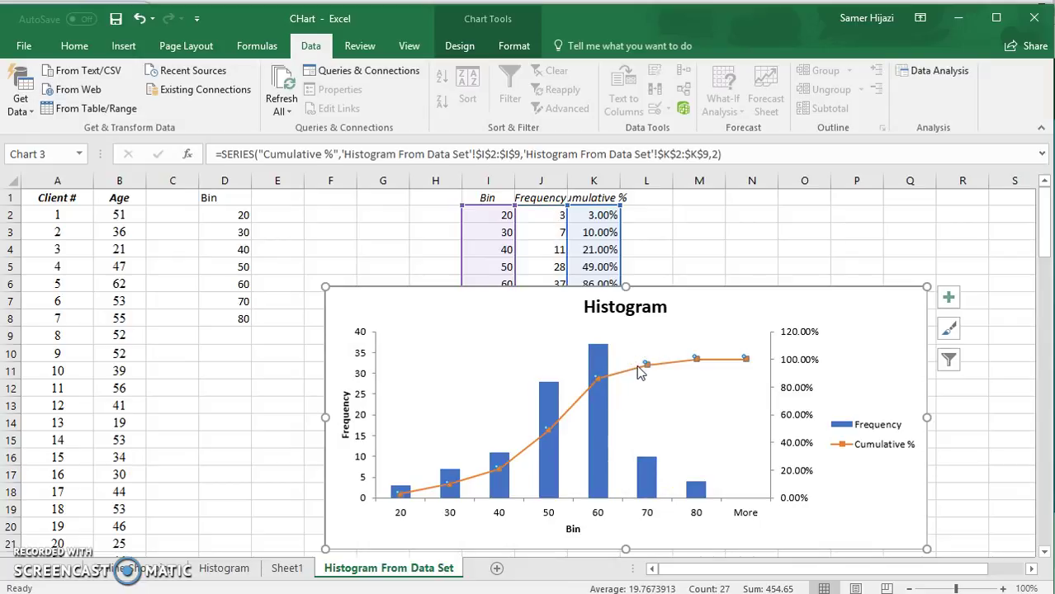
left_click(600, 476)
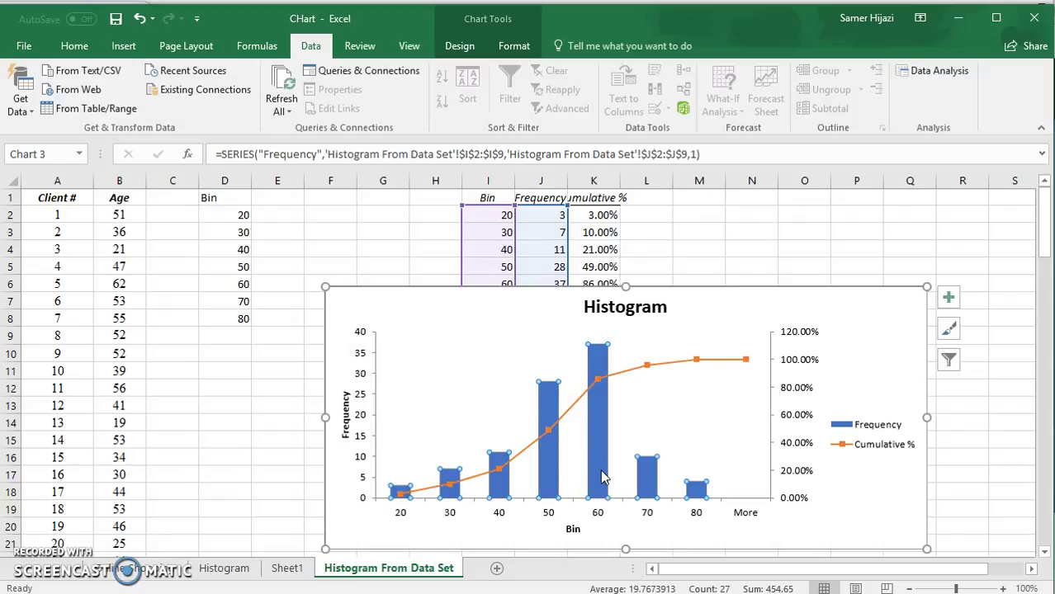
key("Delete")
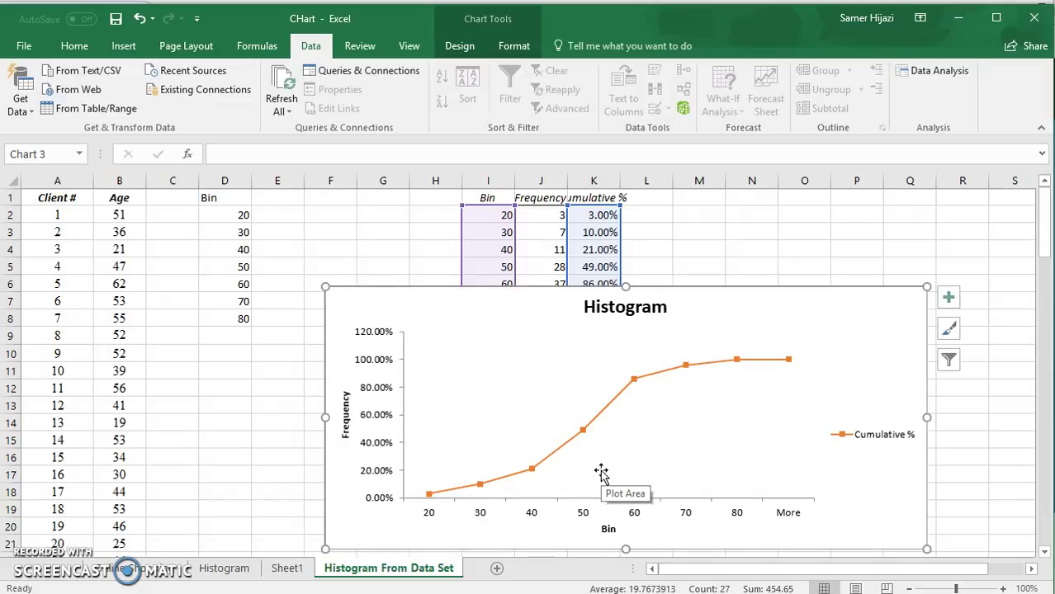
left_click_drag(752, 307, 709, 232)
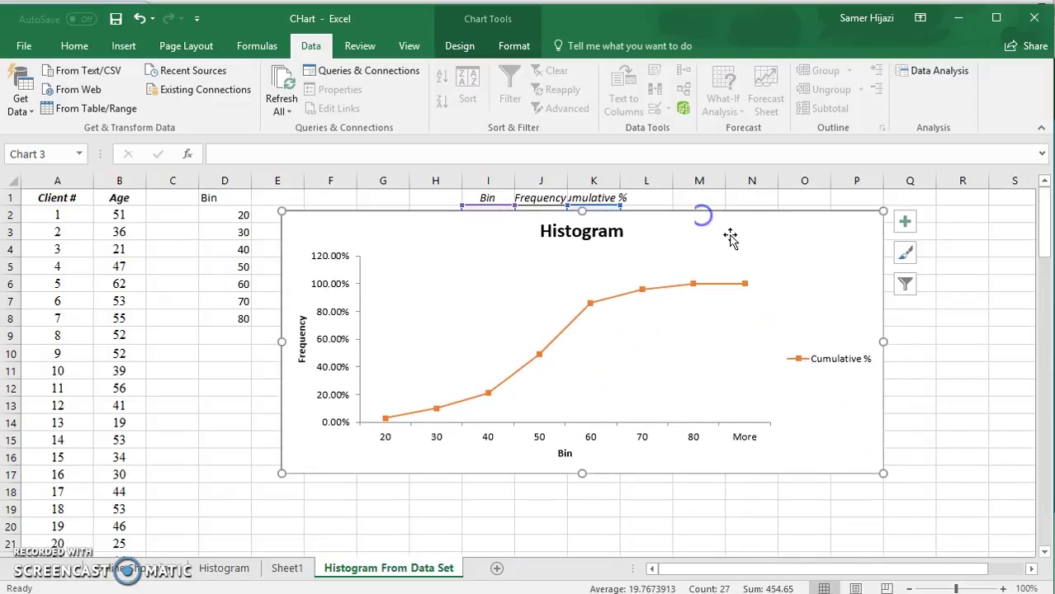